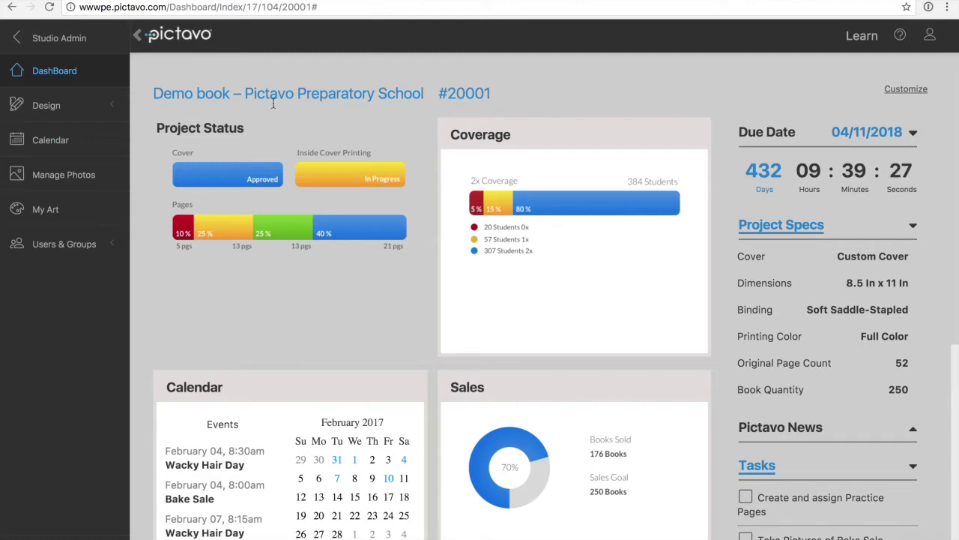
Toggle the sidebar and the Due Date and Project Specs sections, then expand Pictavo News.
{"action": "left_click", "coordinate": [138, 40]}
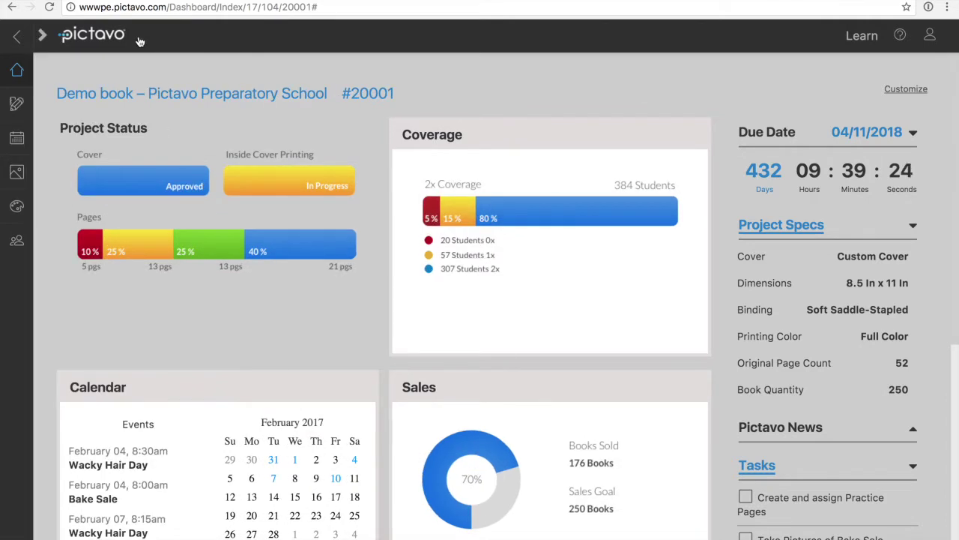
{"action": "left_click", "coordinate": [43, 36]}
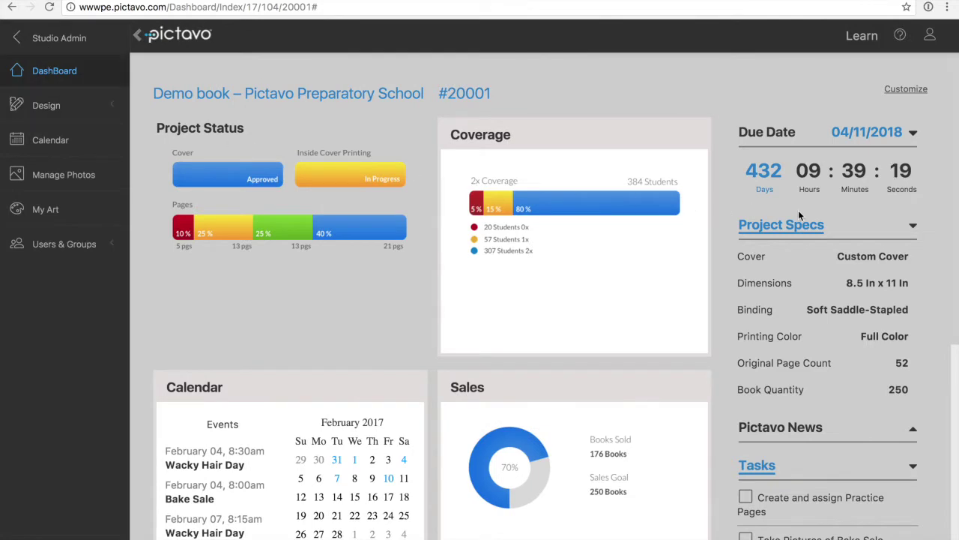
{"action": "left_click", "coordinate": [914, 229]}
{"action": "left_click", "coordinate": [914, 134]}
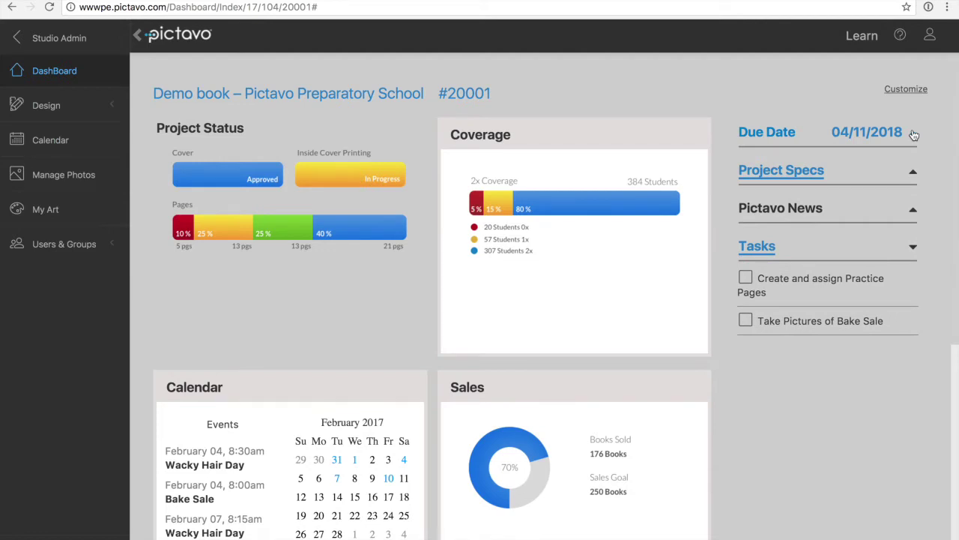
{"action": "left_click", "coordinate": [913, 134]}
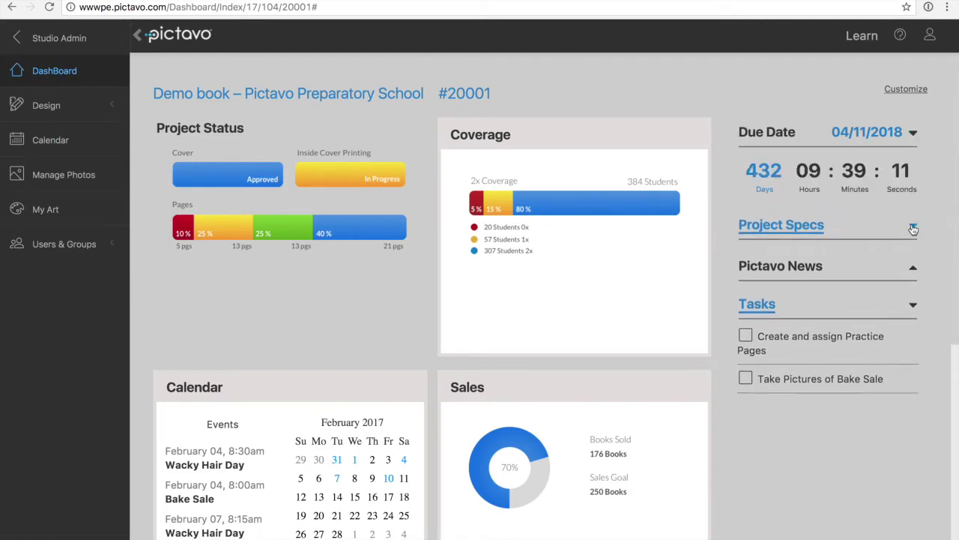
{"action": "left_click", "coordinate": [914, 230]}
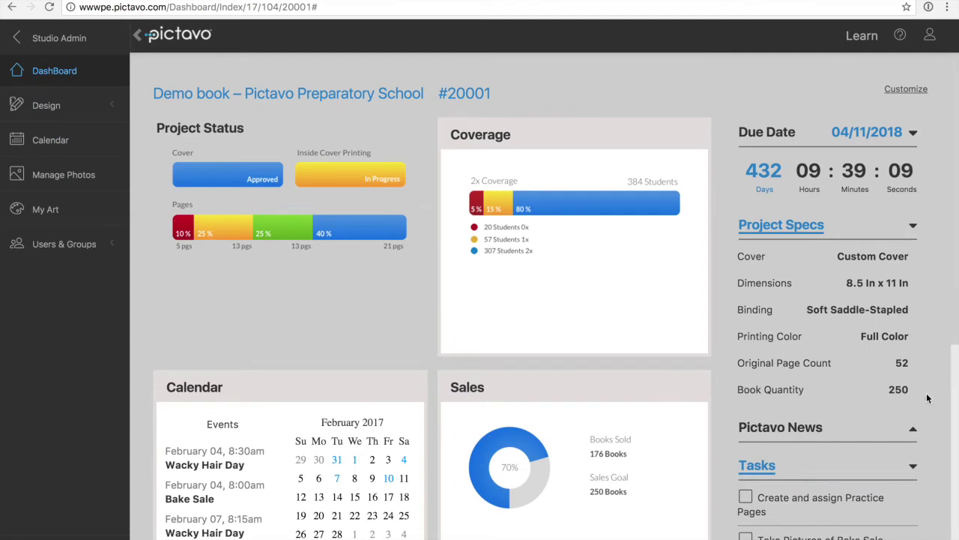
{"action": "left_click", "coordinate": [913, 428]}
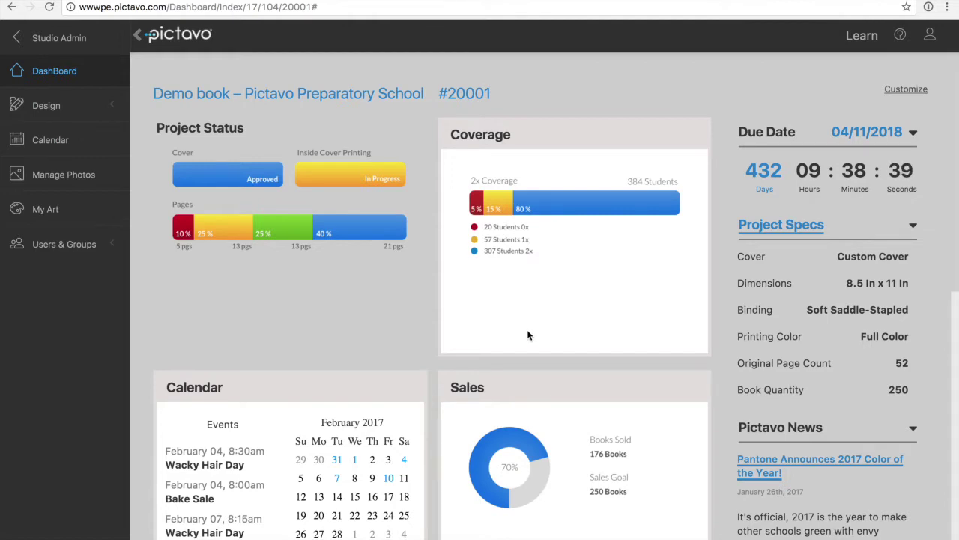
{"action": "left_click", "coordinate": [113, 251]}
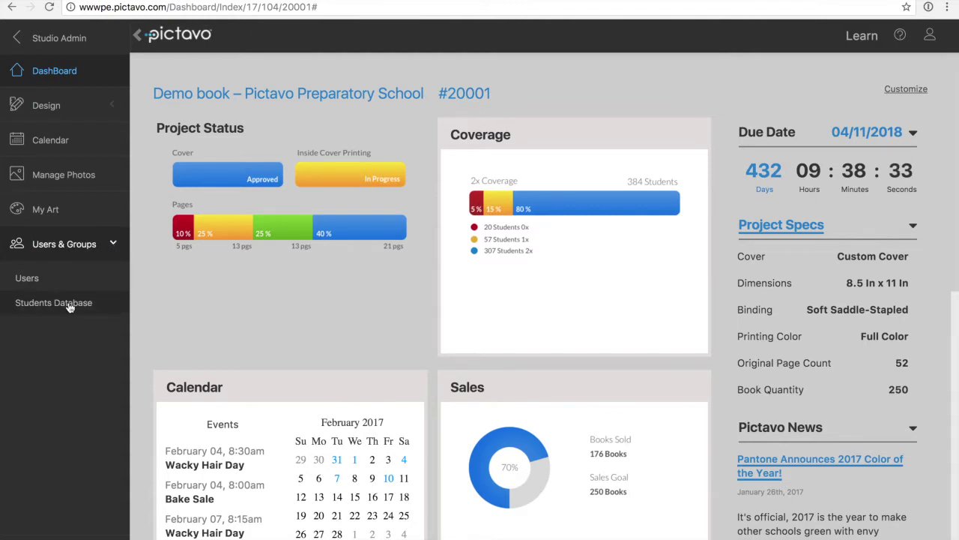
{"action": "left_click", "coordinate": [115, 245]}
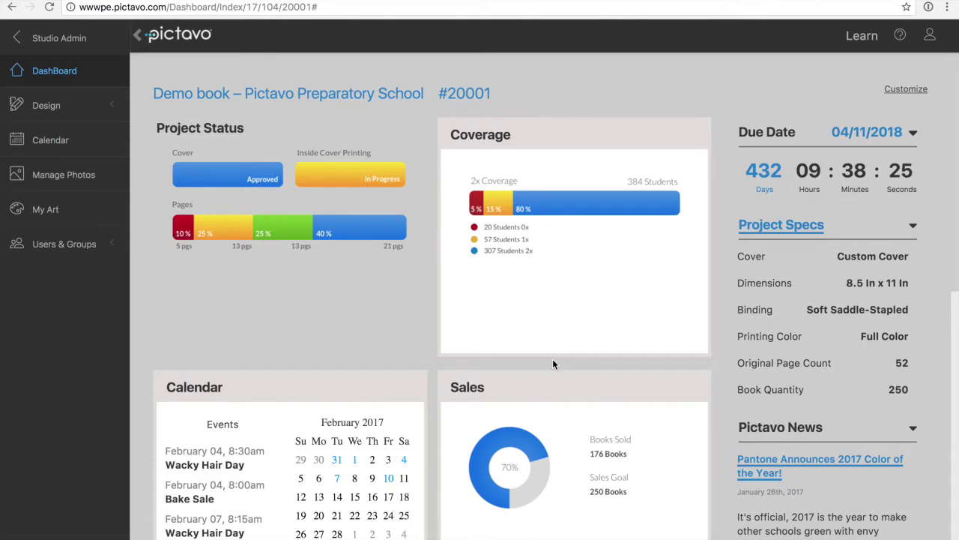
{"action": "scroll", "coordinate": [552, 364], "scroll_direction": "down", "scroll_amount": 3}
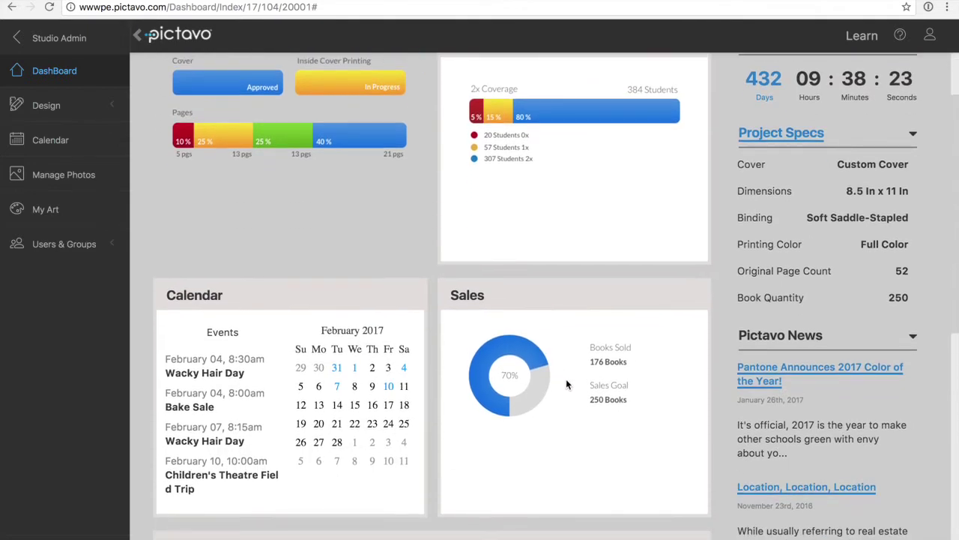
{"action": "scroll", "coordinate": [578, 395], "scroll_direction": "down", "scroll_amount": 5}
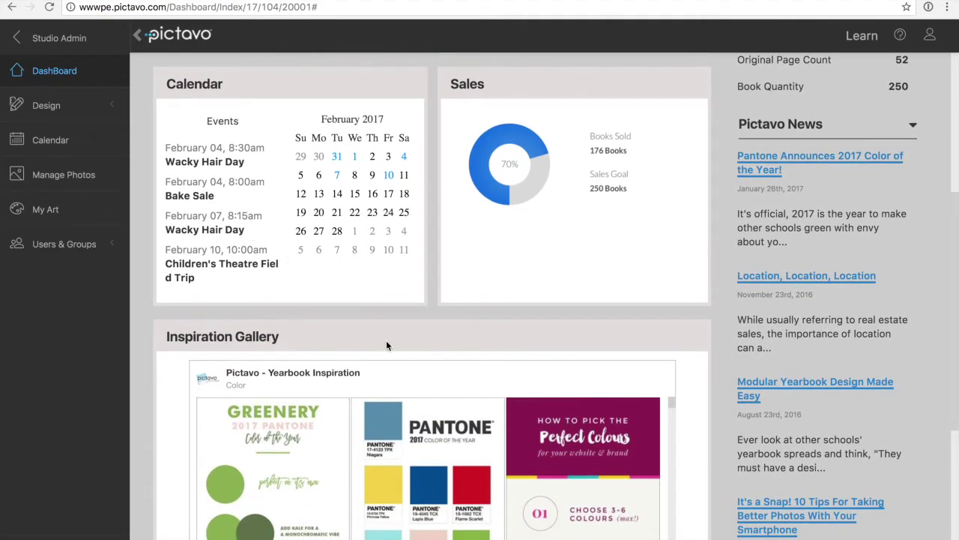
{"action": "scroll", "coordinate": [387, 344], "scroll_direction": "down", "scroll_amount": 1}
{"action": "scroll", "coordinate": [389, 347], "scroll_direction": "down", "scroll_amount": 2}
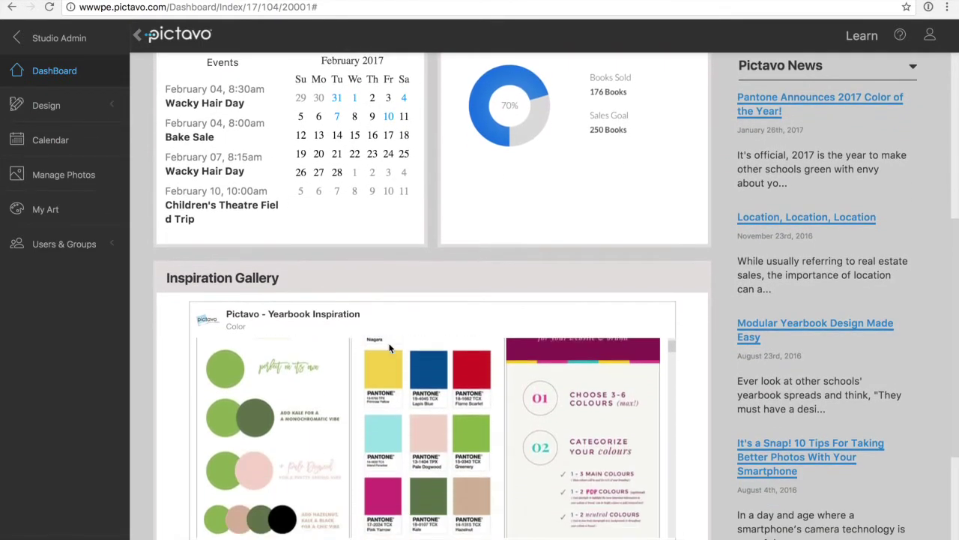
{"action": "left_click", "coordinate": [320, 405]}
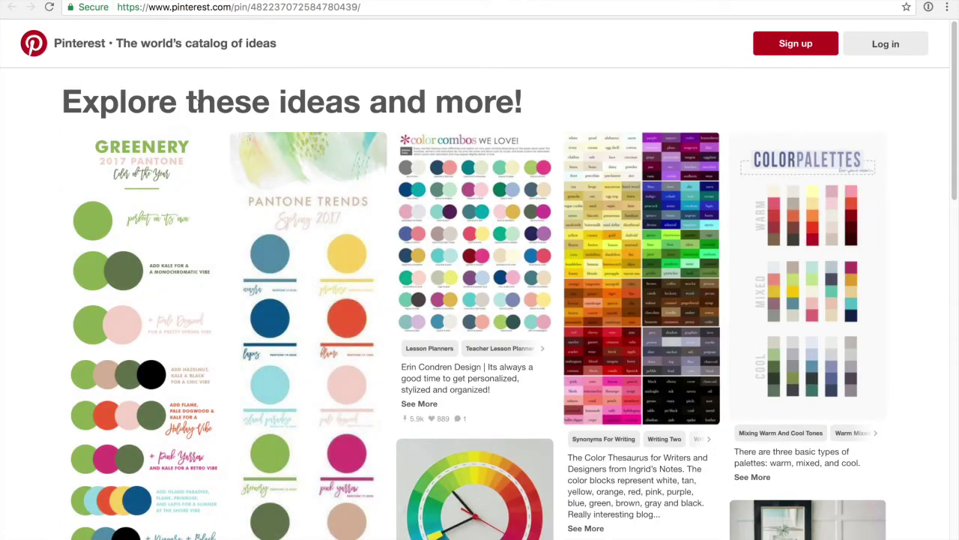
{"action": "key", "text": "ctrl+w"}
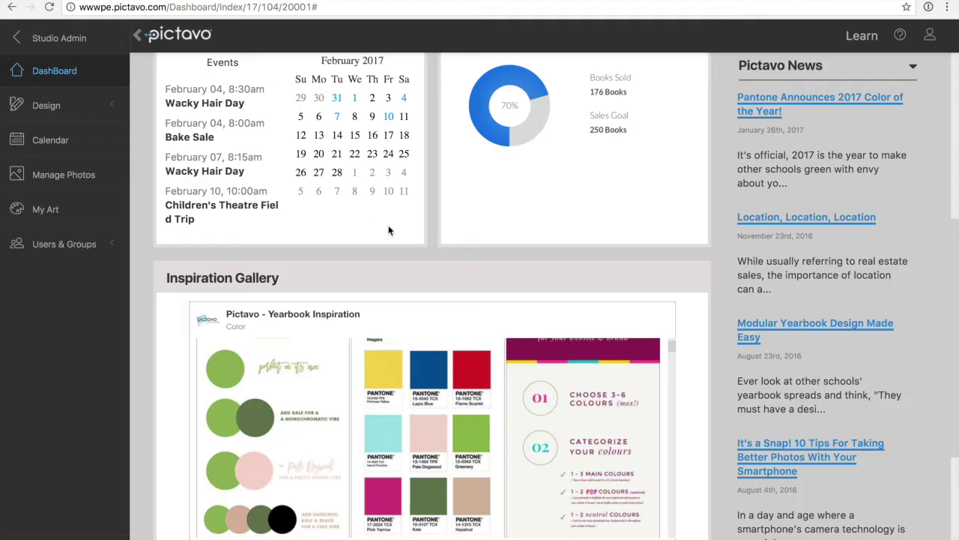
{"action": "scroll", "coordinate": [499, 272], "scroll_direction": "up", "scroll_amount": 5}
{"action": "scroll", "coordinate": [499, 274], "scroll_direction": "up", "scroll_amount": 2}
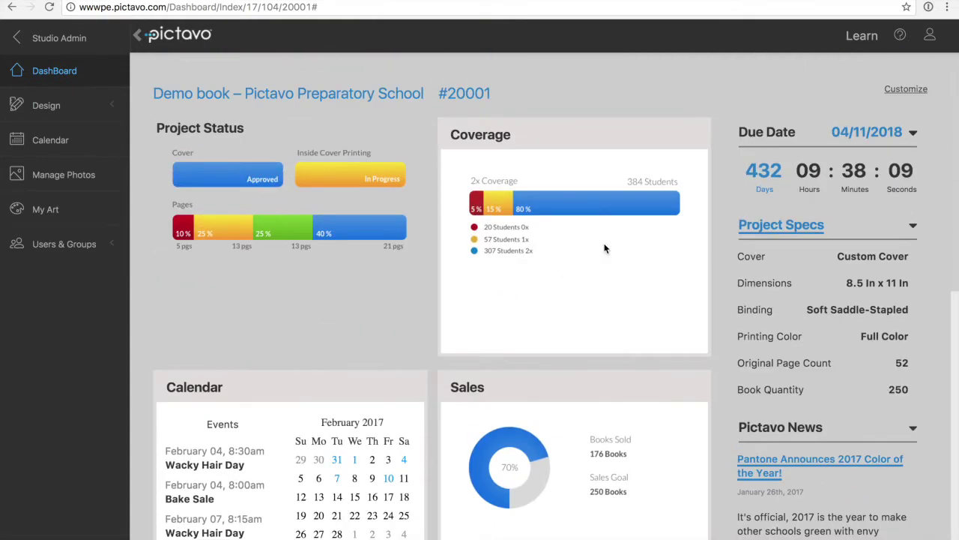
Move the Calendar panel on the dashboard, save the layout, and open the February 2017 calendar.
{"action": "left_click", "coordinate": [899, 90]}
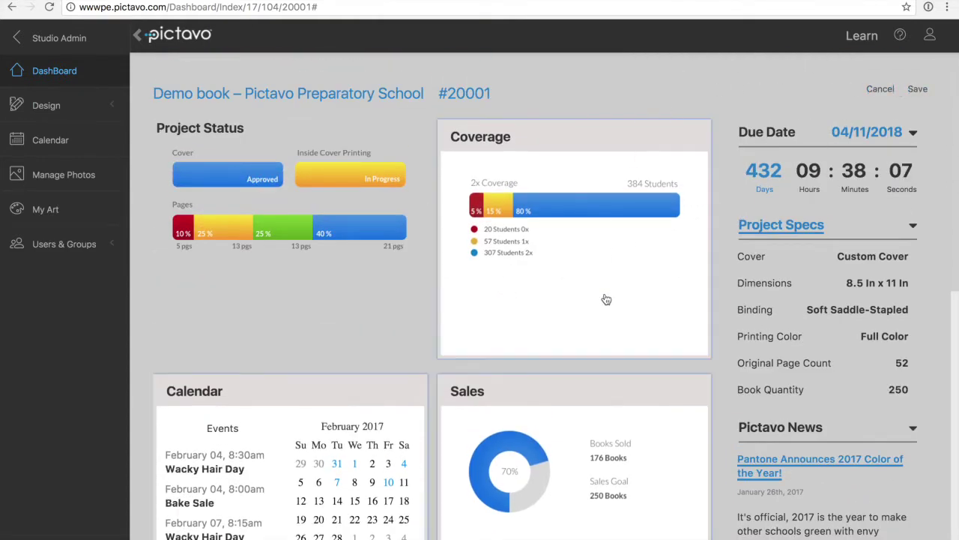
{"action": "left_click_drag", "start_coordinate": [412, 417], "coordinate": [670, 130]}
{"action": "left_click", "coordinate": [913, 90]}
{"action": "left_click", "coordinate": [69, 147]}
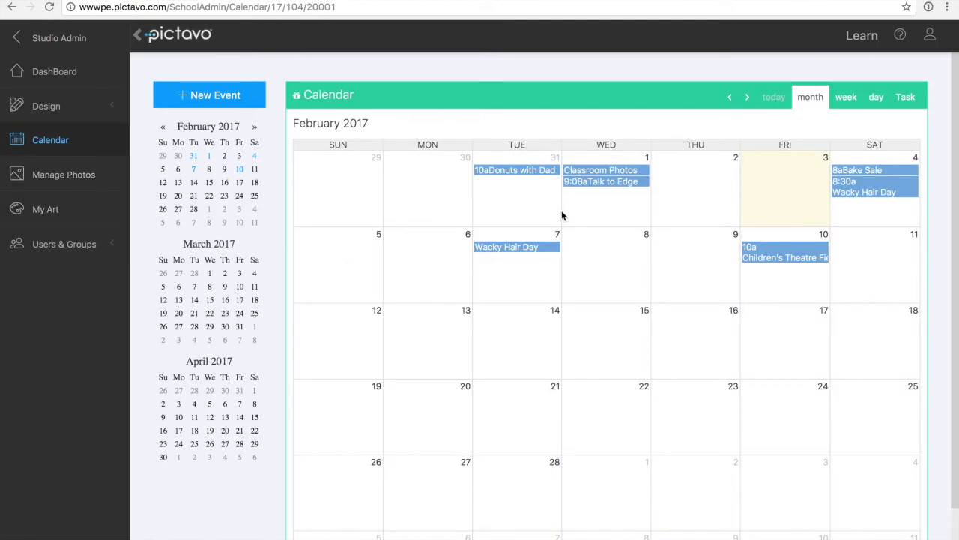
Open the Classroom Photos event and close it without changes.
{"action": "left_click", "coordinate": [606, 170]}
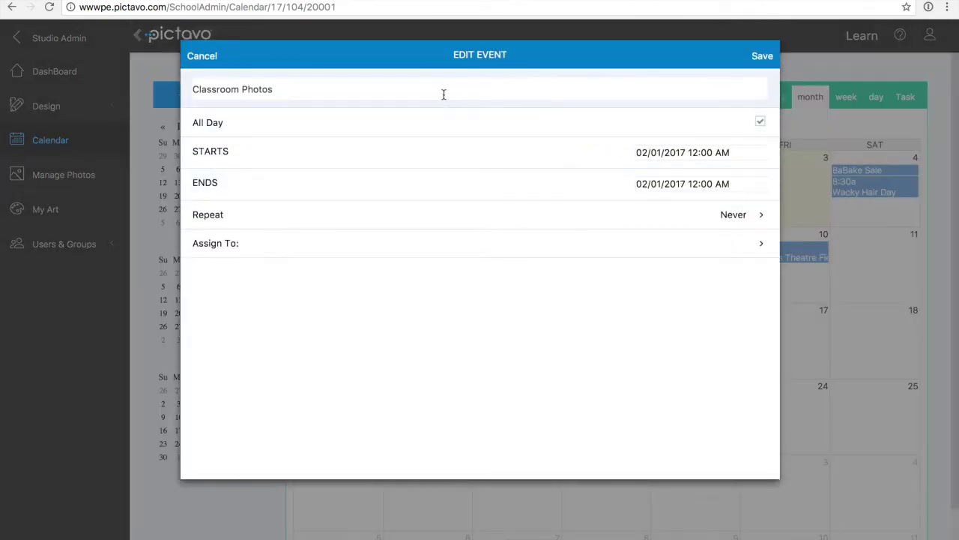
{"action": "left_click", "coordinate": [443, 93]}
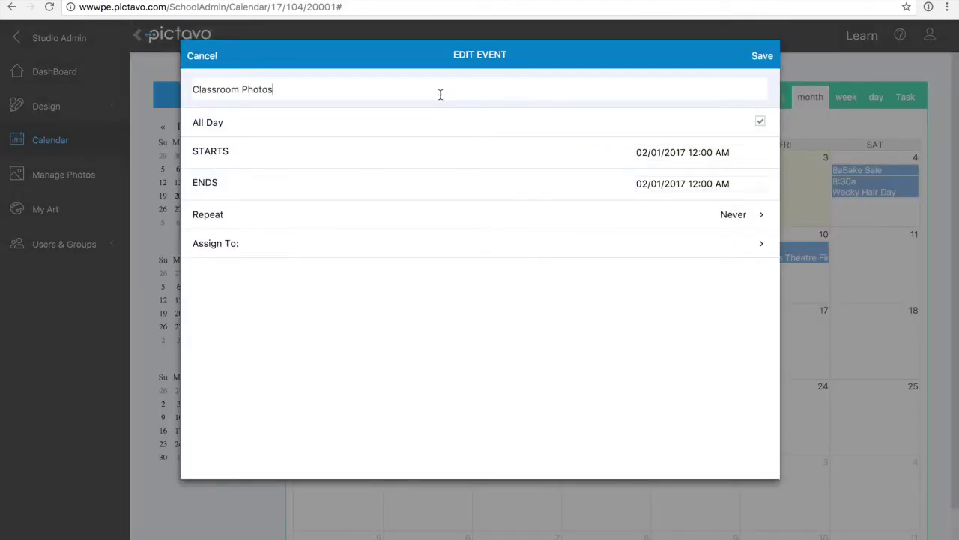
{"action": "left_click", "coordinate": [209, 58]}
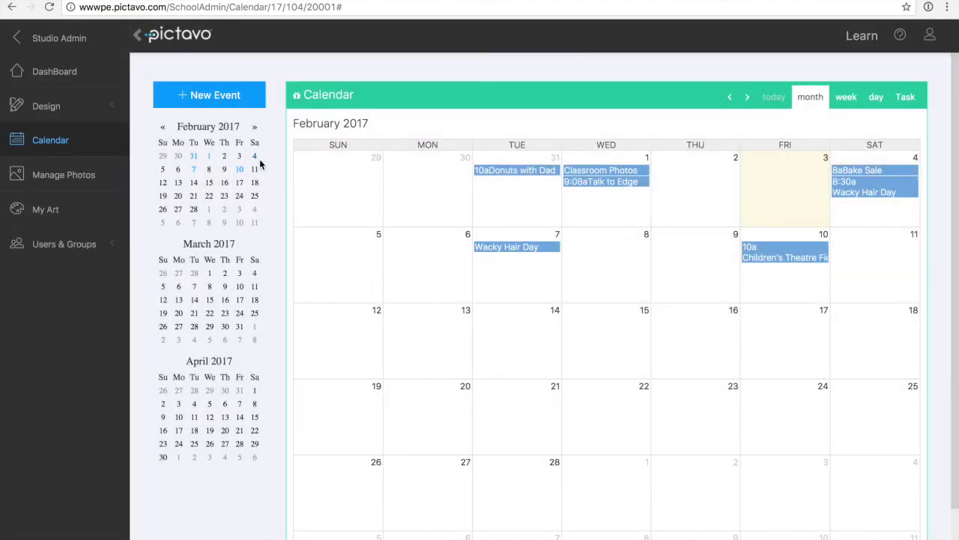
On the task list, try the All, Upcoming, Today and each Assigned To filter.
{"action": "left_click", "coordinate": [906, 98]}
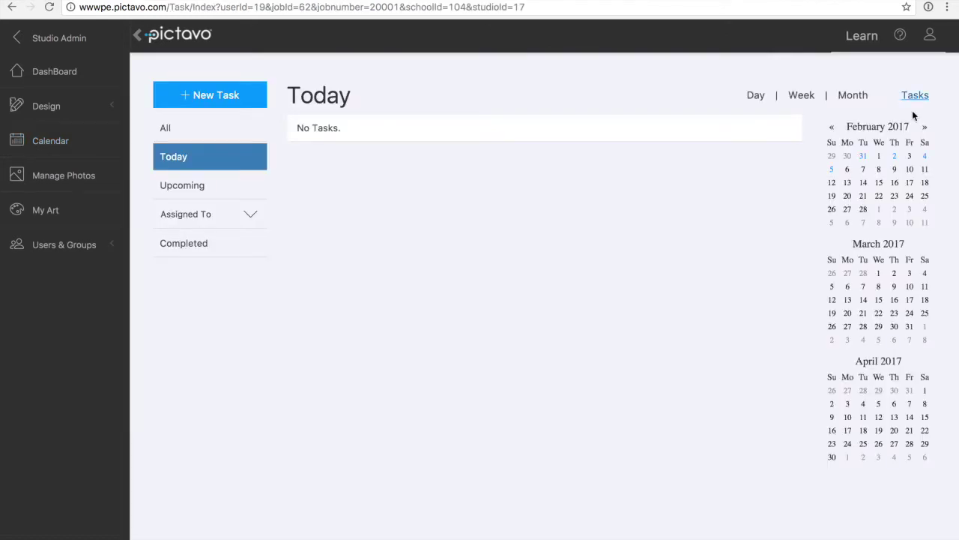
{"action": "left_click", "coordinate": [206, 137]}
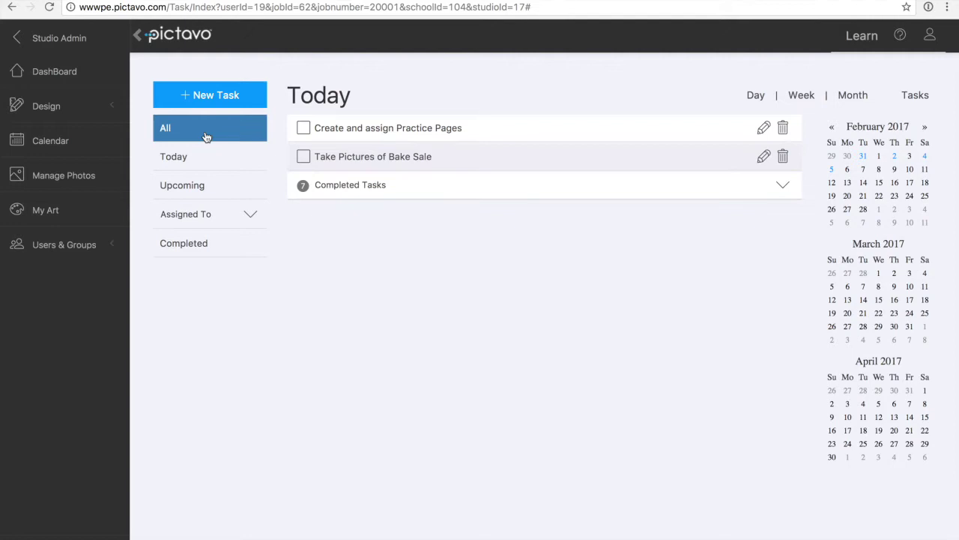
{"action": "left_click", "coordinate": [233, 188]}
{"action": "left_click", "coordinate": [248, 168]}
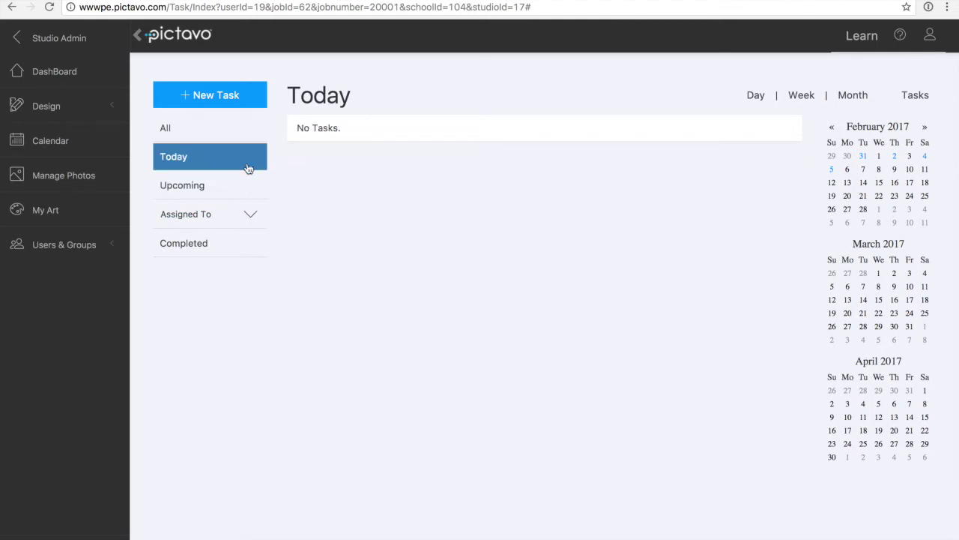
{"action": "left_click", "coordinate": [251, 214]}
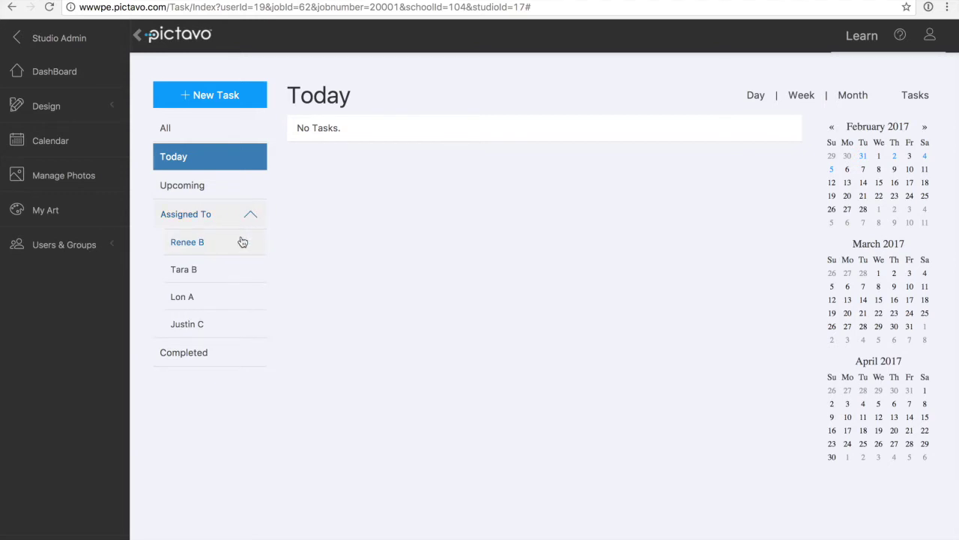
{"action": "left_click", "coordinate": [238, 321]}
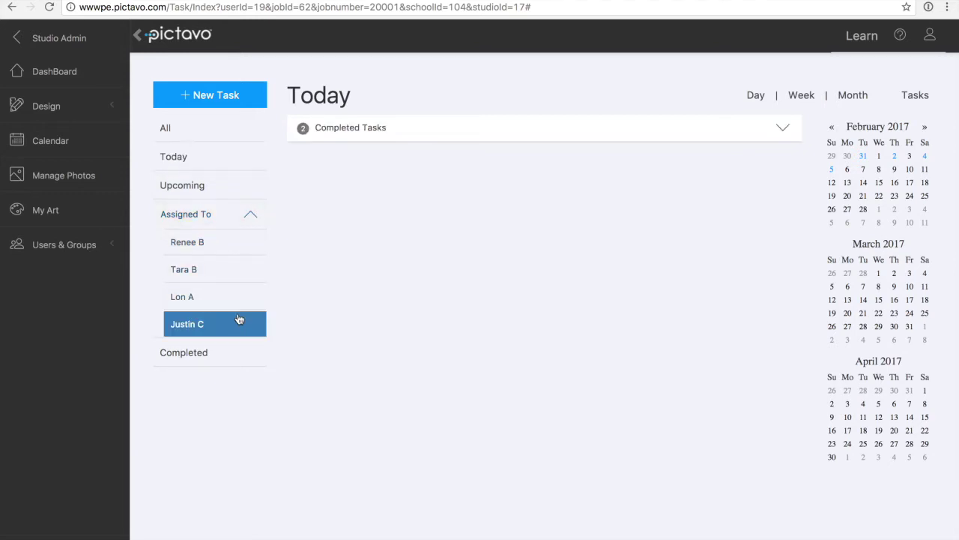
{"action": "left_click", "coordinate": [241, 297]}
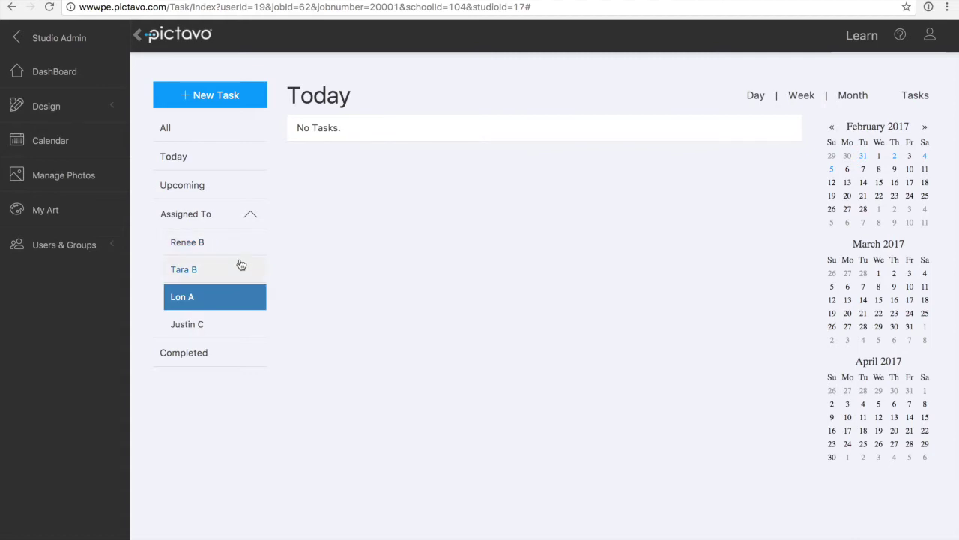
{"action": "left_click", "coordinate": [242, 268]}
{"action": "left_click", "coordinate": [242, 242]}
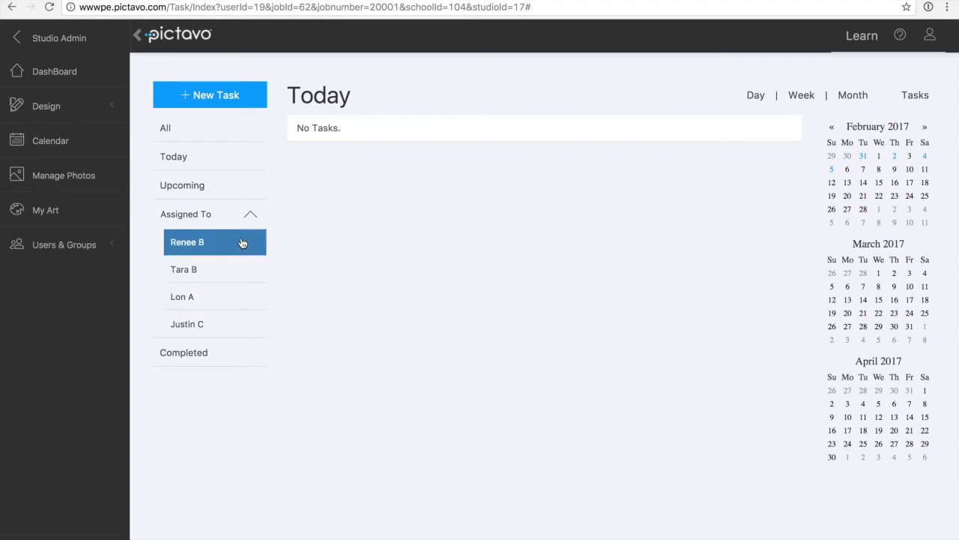
{"action": "left_click", "coordinate": [248, 216]}
Start a new task, discard it, and show all tasks again.
{"action": "left_click", "coordinate": [240, 106]}
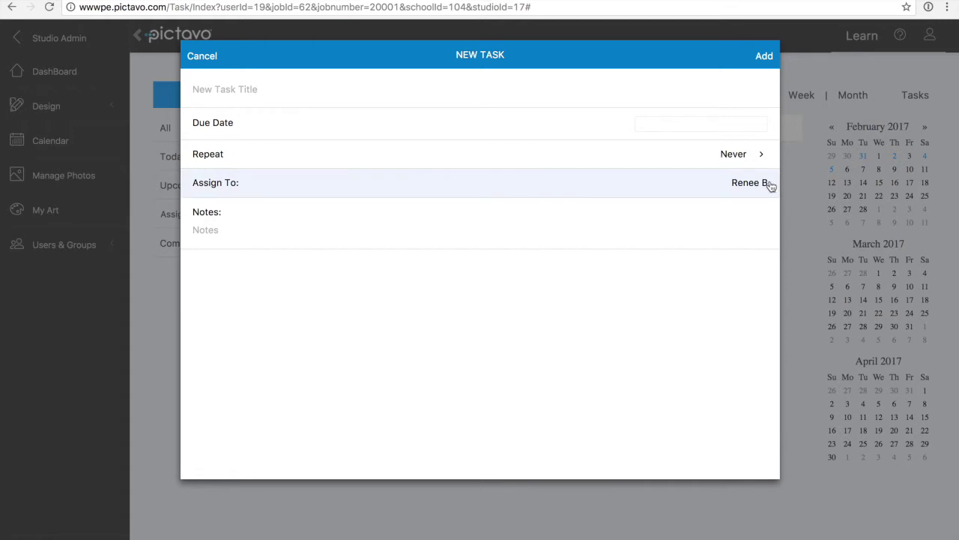
{"action": "left_click", "coordinate": [213, 59]}
{"action": "left_click", "coordinate": [218, 138]}
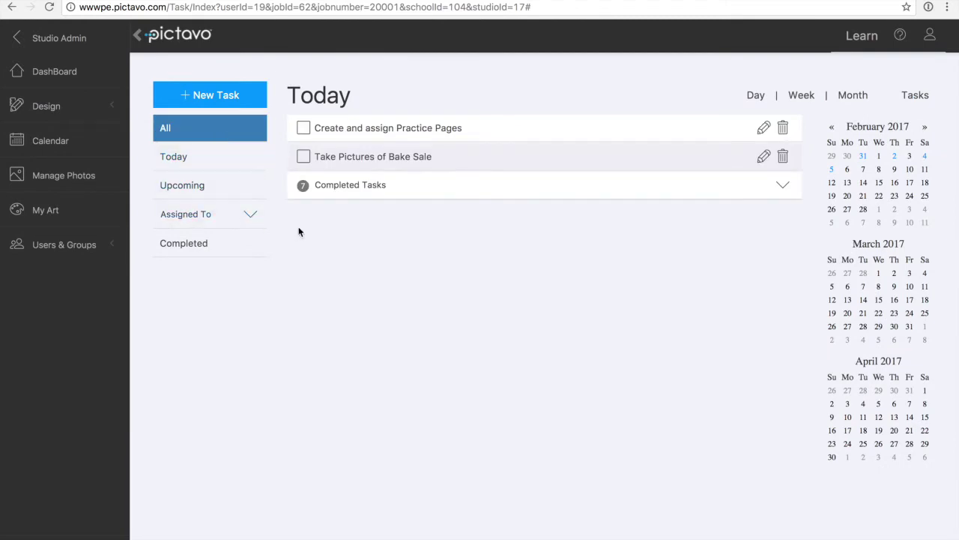
Expand Design, open Pages in the editor, then switch to the Ladder overview.
{"action": "left_click", "coordinate": [113, 108]}
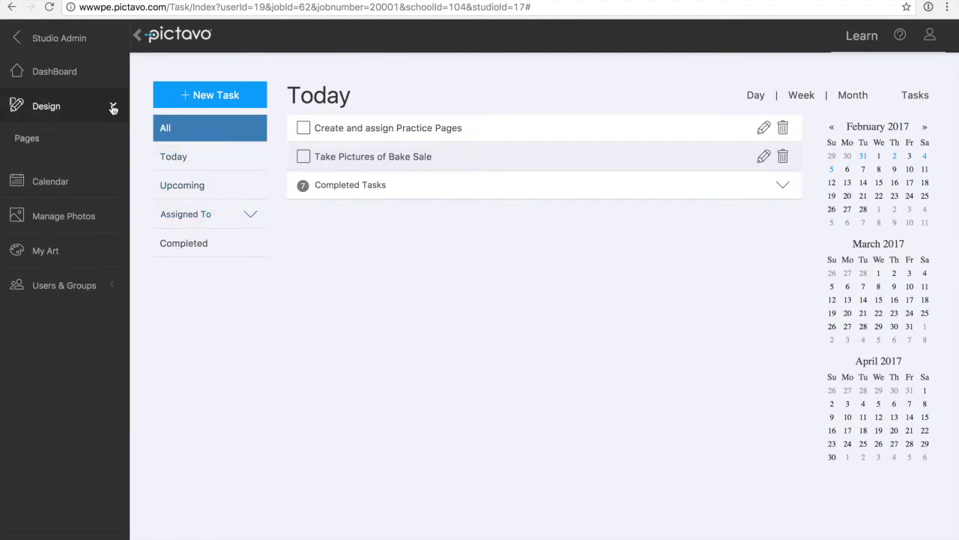
{"action": "left_click", "coordinate": [75, 143]}
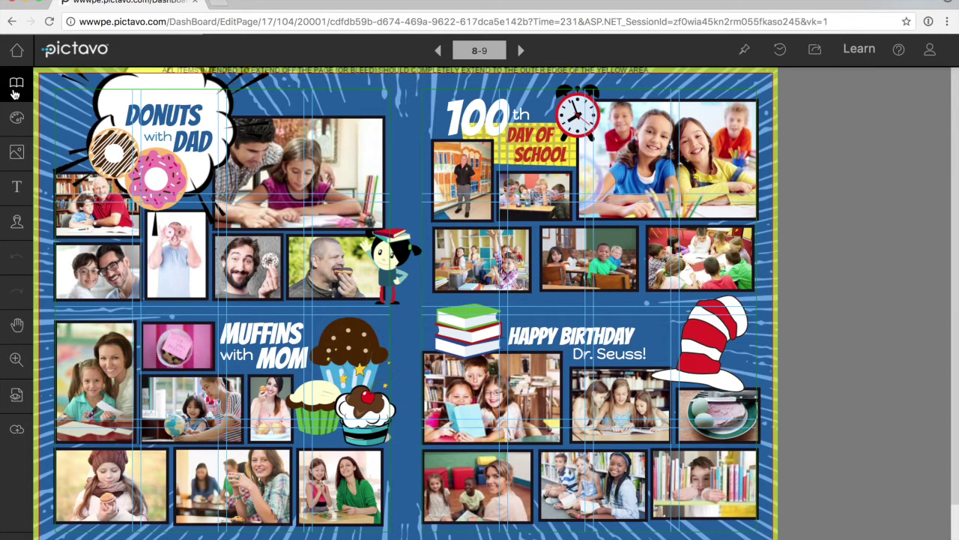
{"action": "left_click", "coordinate": [16, 84]}
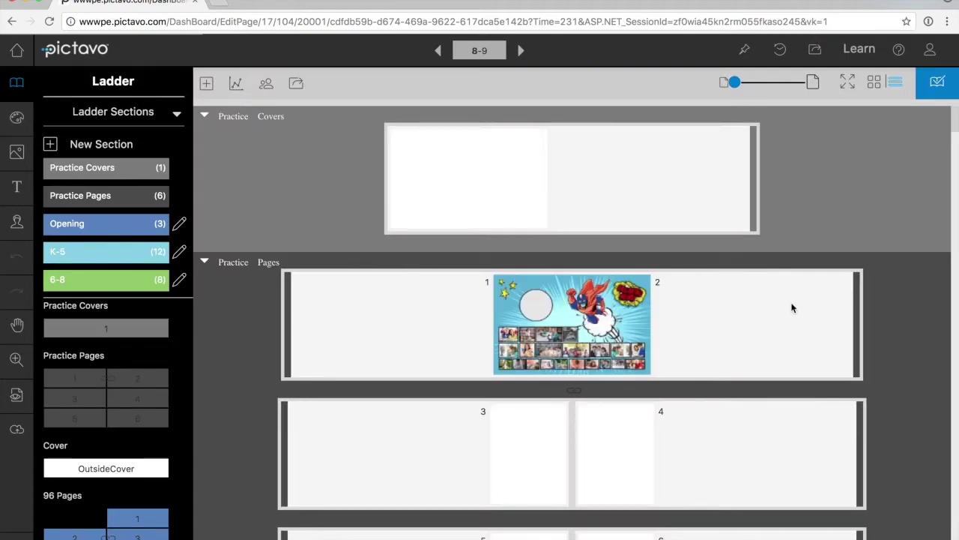
Browse the ladder spreads, switching to thumbnail grid view and back to detailed list view.
{"action": "scroll", "coordinate": [790, 315], "scroll_direction": "down", "scroll_amount": 5}
{"action": "scroll", "coordinate": [813, 358], "scroll_direction": "down", "scroll_amount": 10}
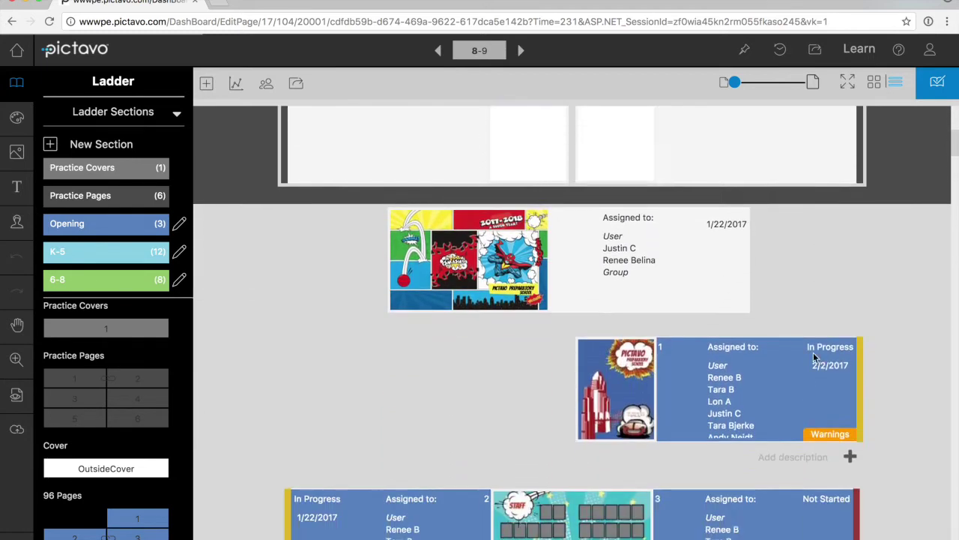
{"action": "scroll", "coordinate": [813, 353], "scroll_direction": "up", "scroll_amount": 2}
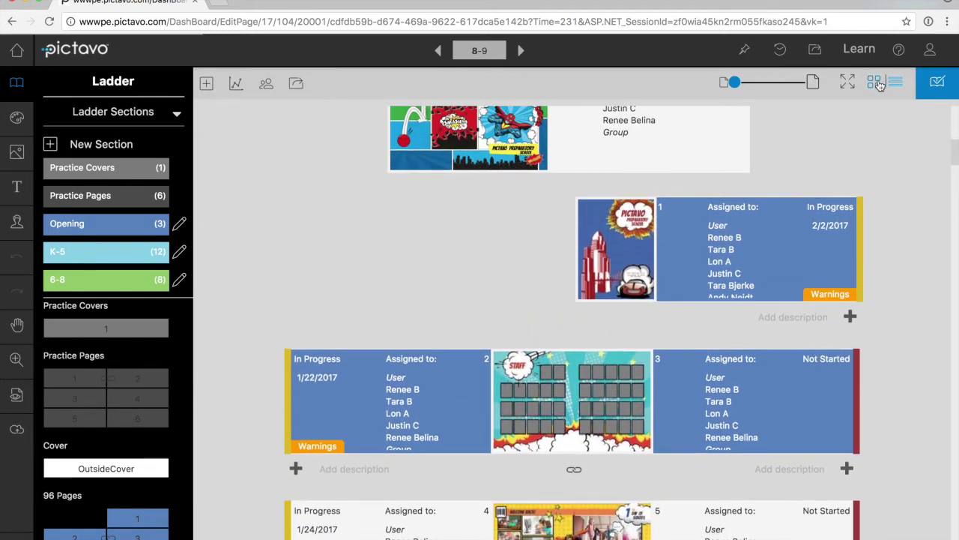
{"action": "left_click", "coordinate": [874, 84]}
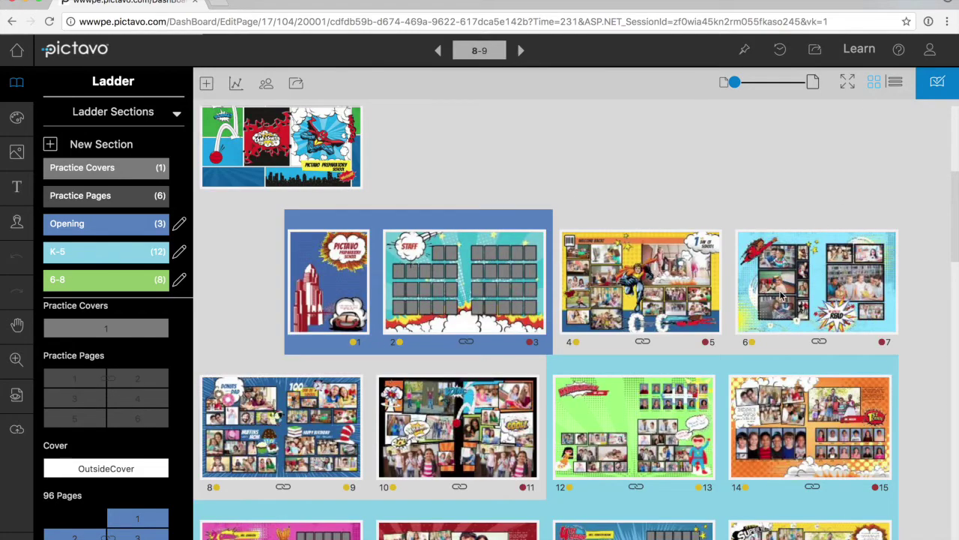
{"action": "scroll", "coordinate": [755, 379], "scroll_direction": "down", "scroll_amount": 5}
{"action": "scroll", "coordinate": [755, 379], "scroll_direction": "up", "scroll_amount": 5}
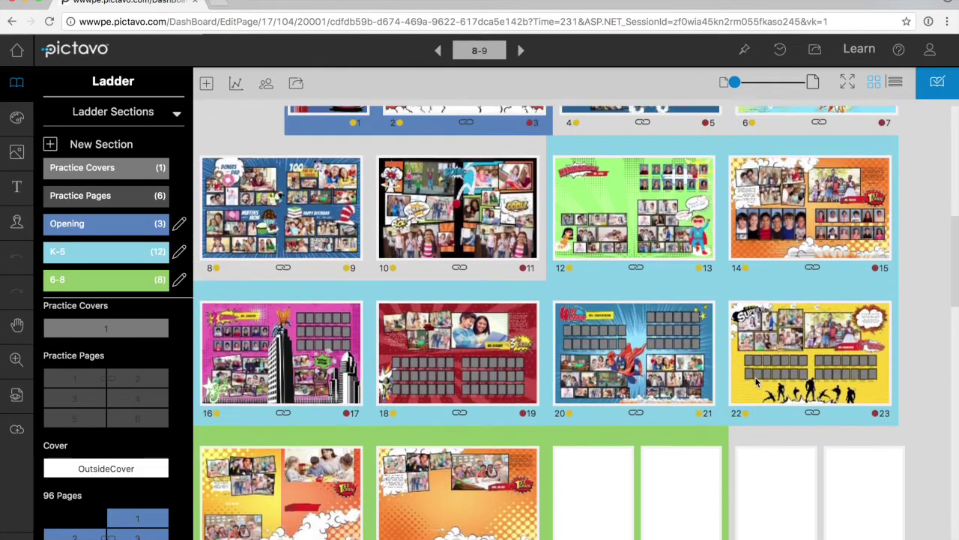
{"action": "scroll", "coordinate": [796, 302], "scroll_direction": "up", "scroll_amount": 3}
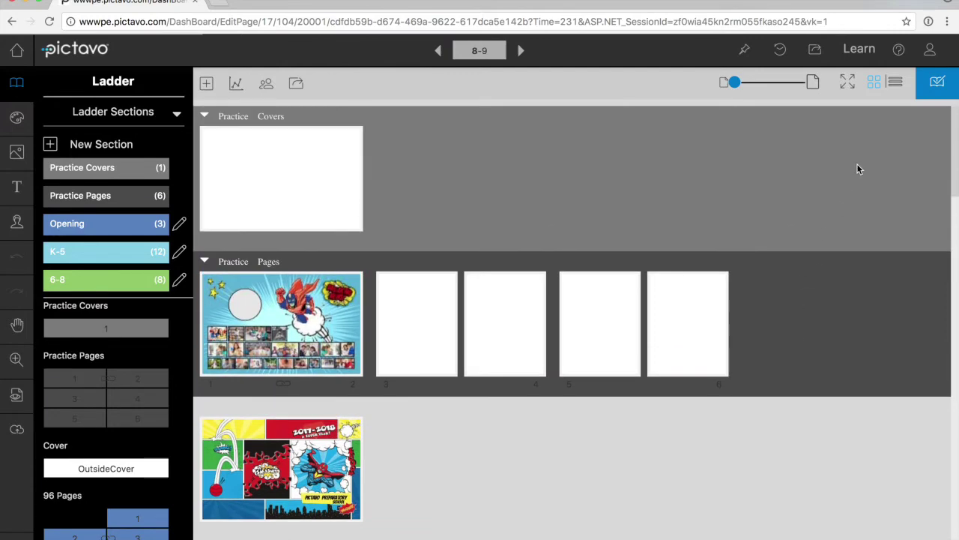
{"action": "left_click", "coordinate": [893, 85]}
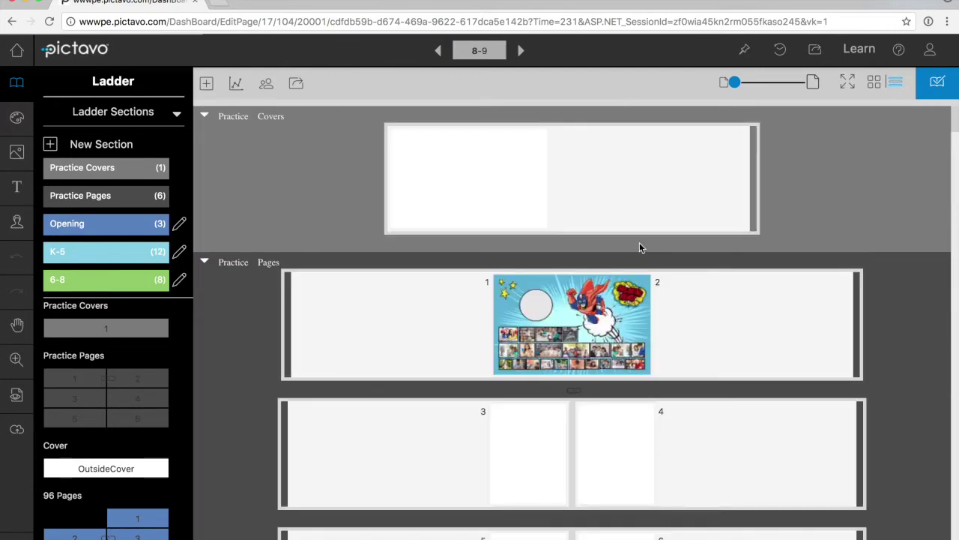
{"action": "scroll", "coordinate": [112, 225], "scroll_direction": "down", "scroll_amount": 3}
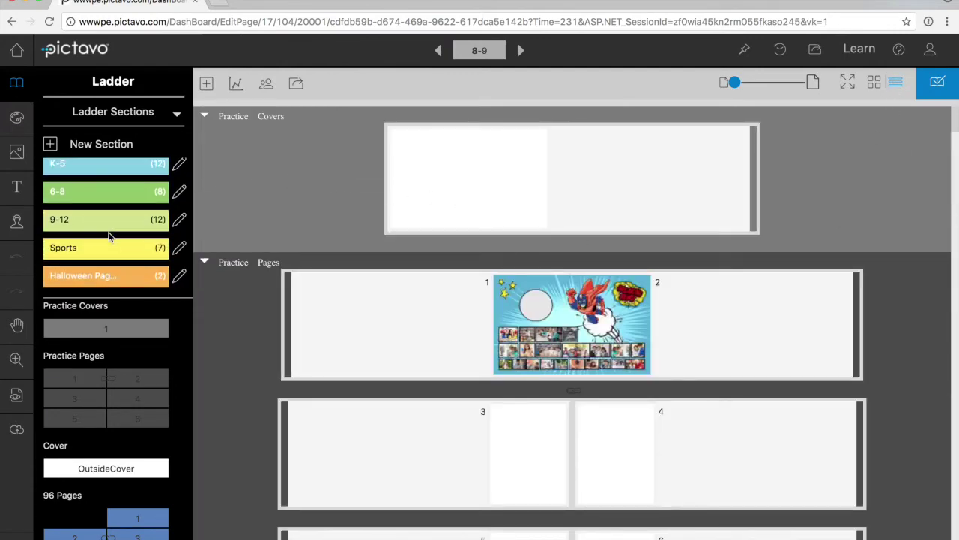
{"action": "scroll", "coordinate": [109, 237], "scroll_direction": "up", "scroll_amount": 3}
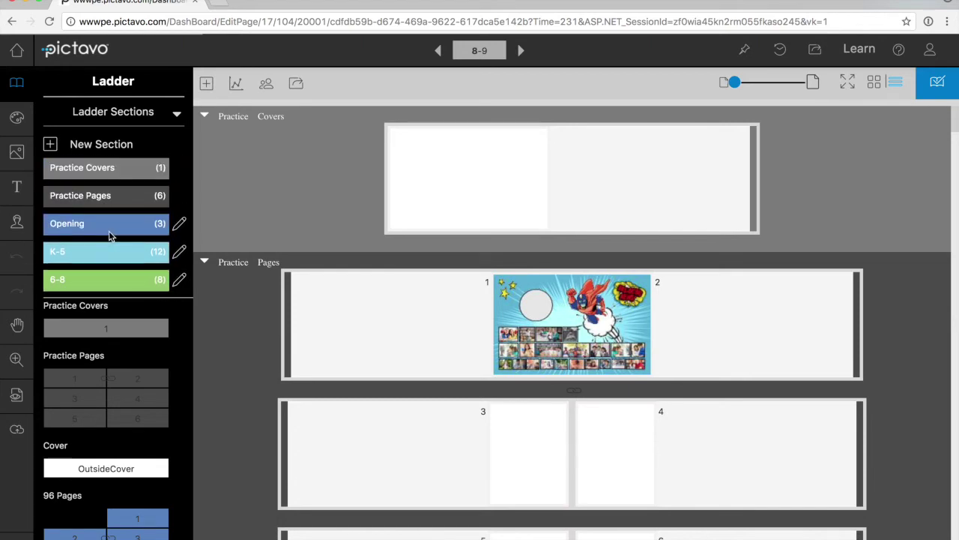
{"action": "scroll", "coordinate": [465, 341], "scroll_direction": "down", "scroll_amount": 5}
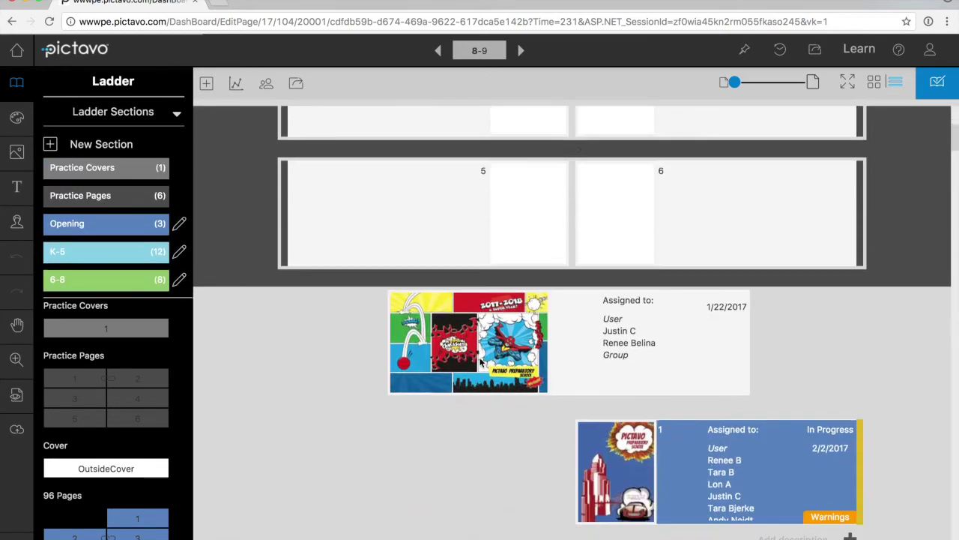
{"action": "scroll", "coordinate": [479, 361], "scroll_direction": "down", "scroll_amount": 5}
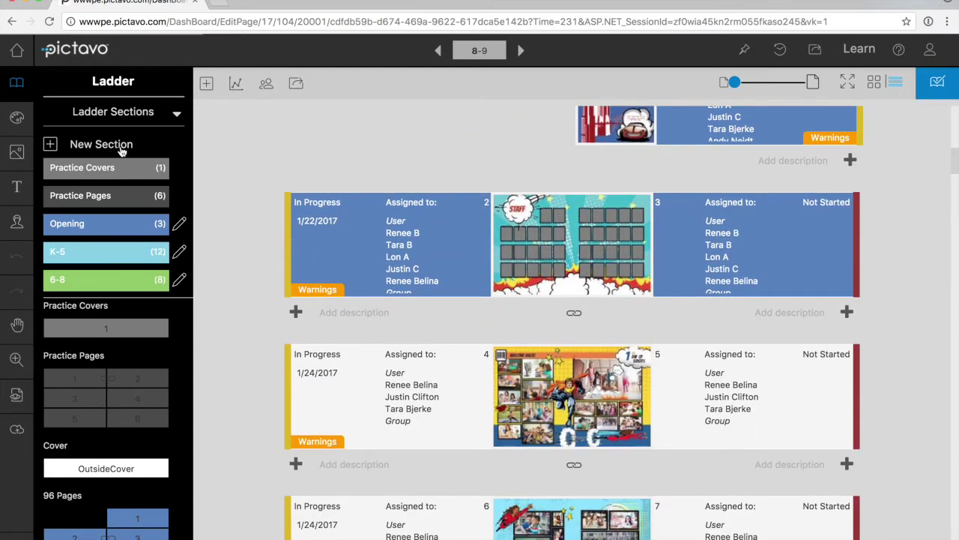
Start a new ladder section titled '1st Grade' covering pages 4 and 5.
{"action": "left_click", "coordinate": [117, 150]}
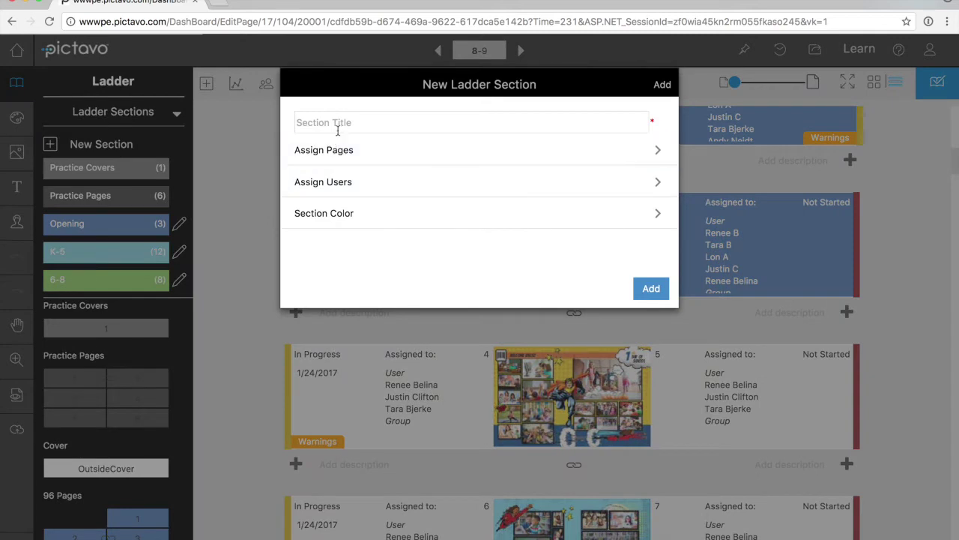
{"action": "left_click", "coordinate": [337, 127]}
{"action": "type", "text": "1"}
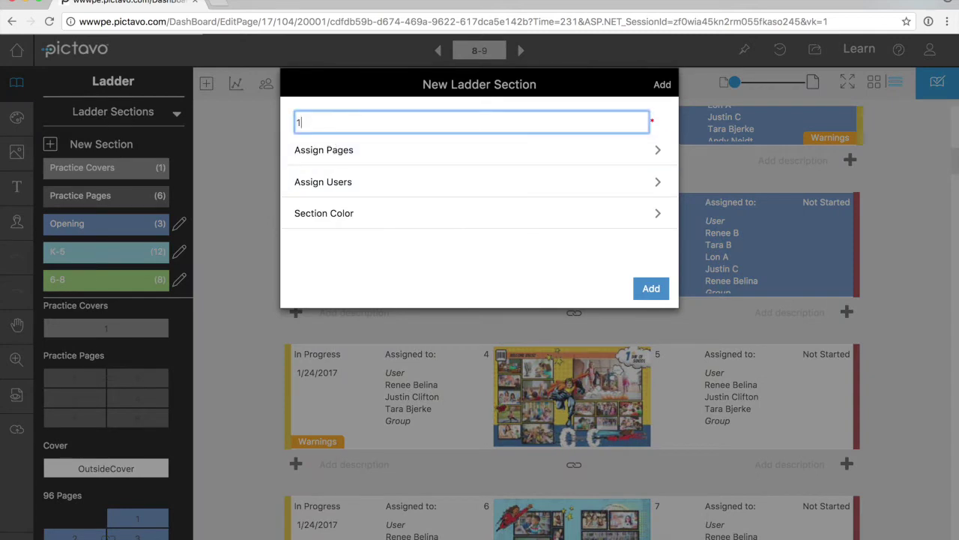
{"action": "type", "text": "st Grade"}
{"action": "left_click", "coordinate": [392, 151]}
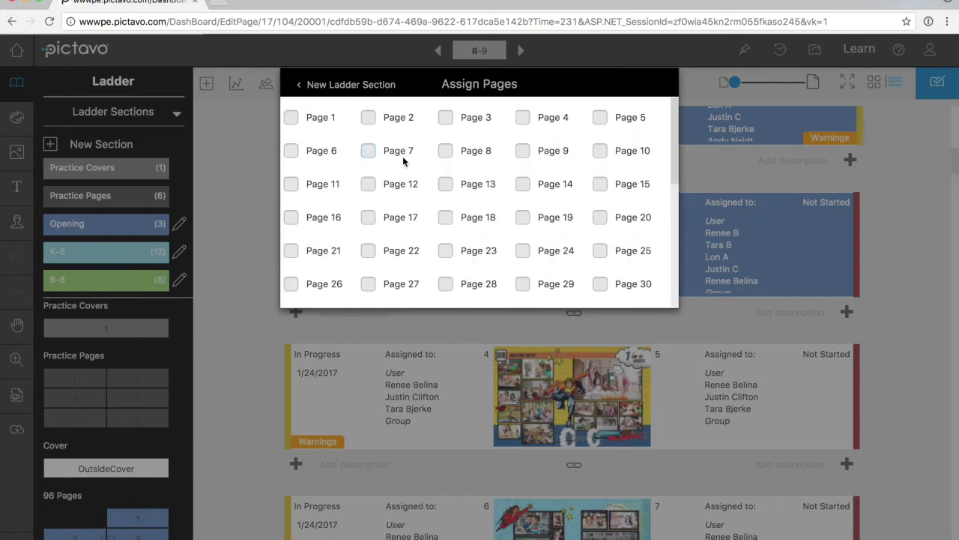
{"action": "left_click", "coordinate": [522, 118]}
{"action": "left_click", "coordinate": [600, 119]}
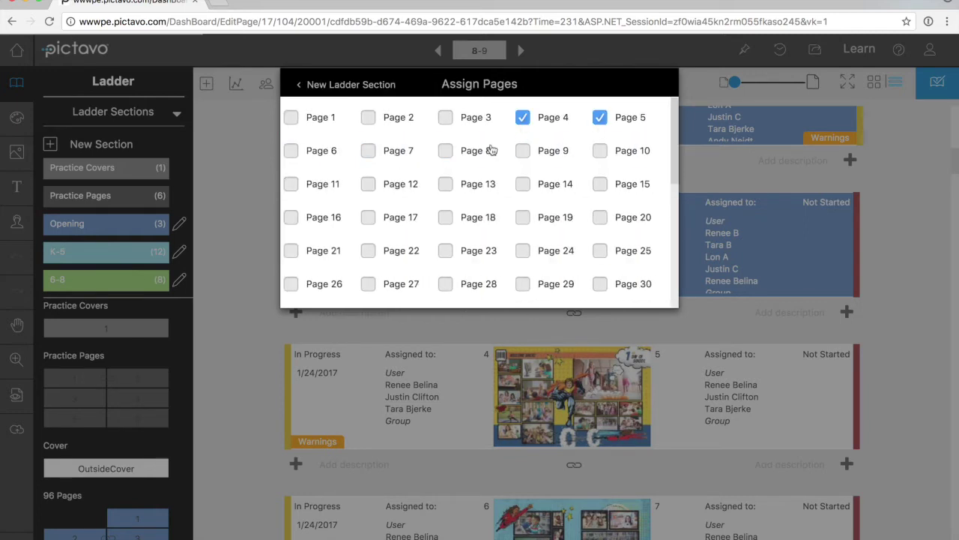
{"action": "left_click", "coordinate": [322, 85]}
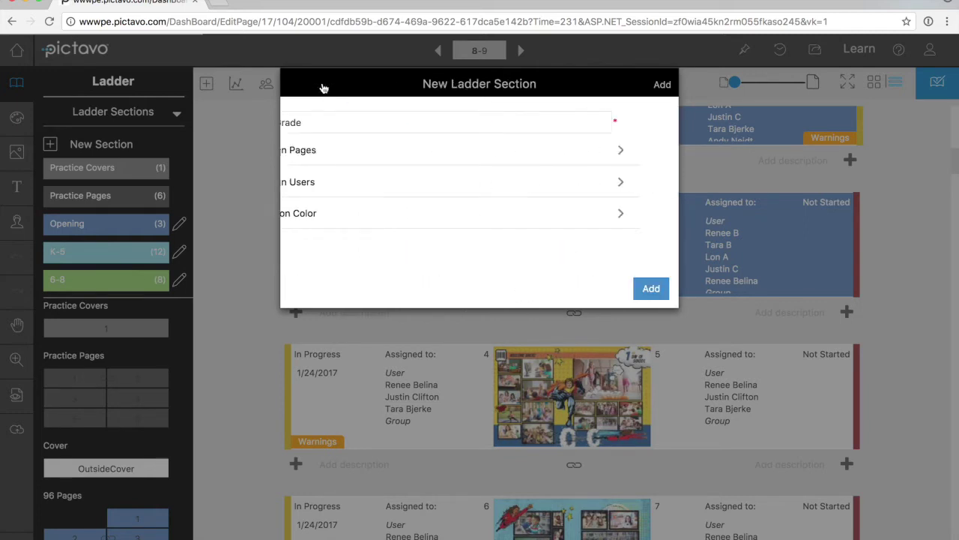
Assign one team member, choose purple as the section colour, and add the section.
{"action": "left_click", "coordinate": [353, 182]}
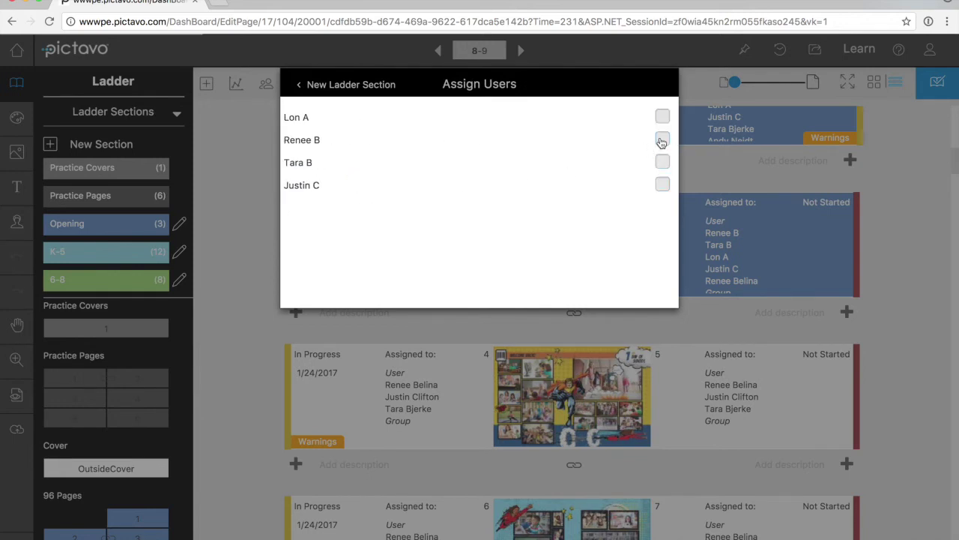
{"action": "left_click", "coordinate": [662, 140]}
{"action": "left_click", "coordinate": [327, 86]}
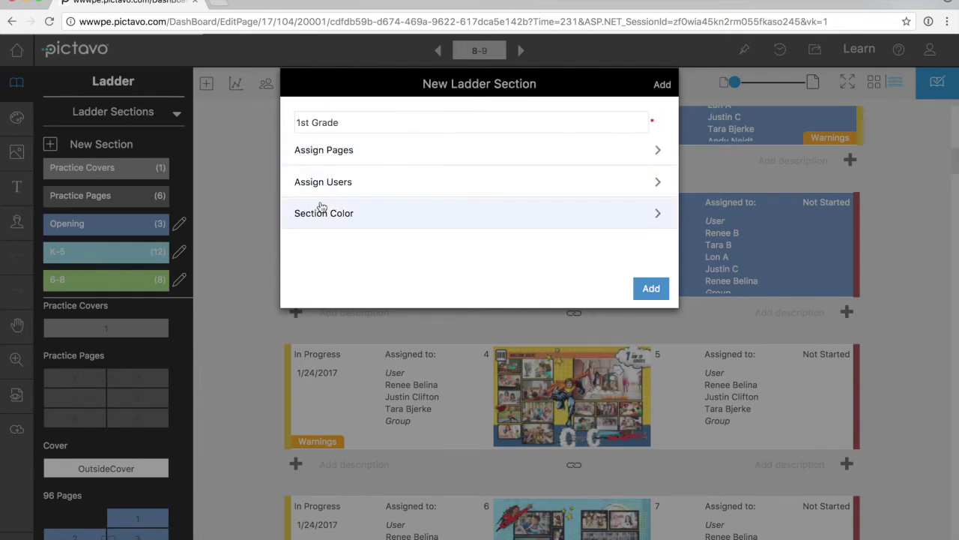
{"action": "left_click", "coordinate": [351, 215]}
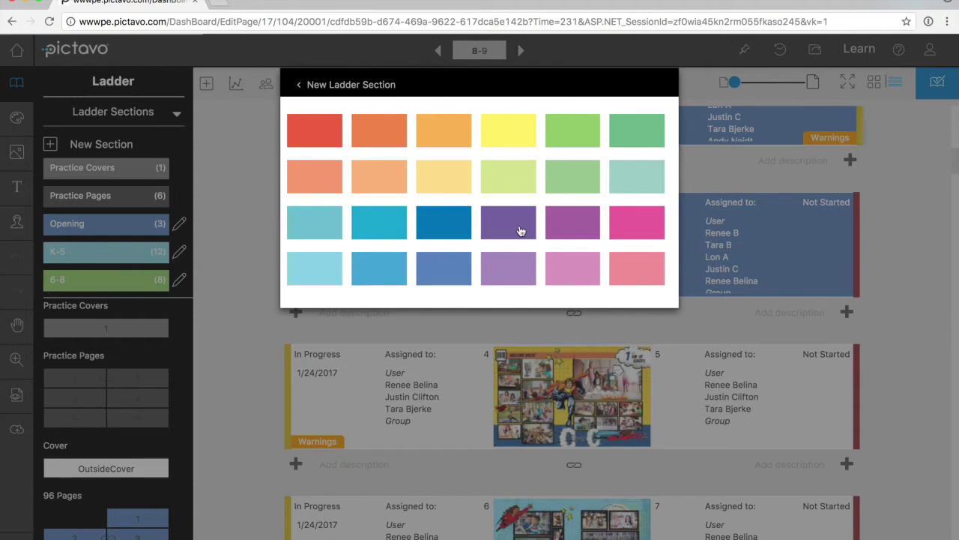
{"action": "left_click", "coordinate": [521, 231]}
{"action": "left_click", "coordinate": [650, 289]}
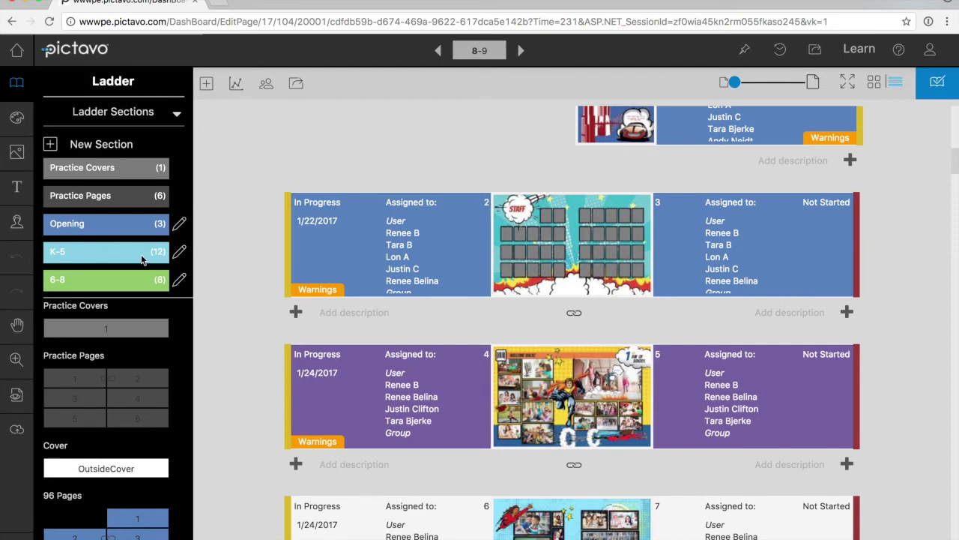
{"action": "scroll", "coordinate": [127, 265], "scroll_direction": "down", "scroll_amount": 4}
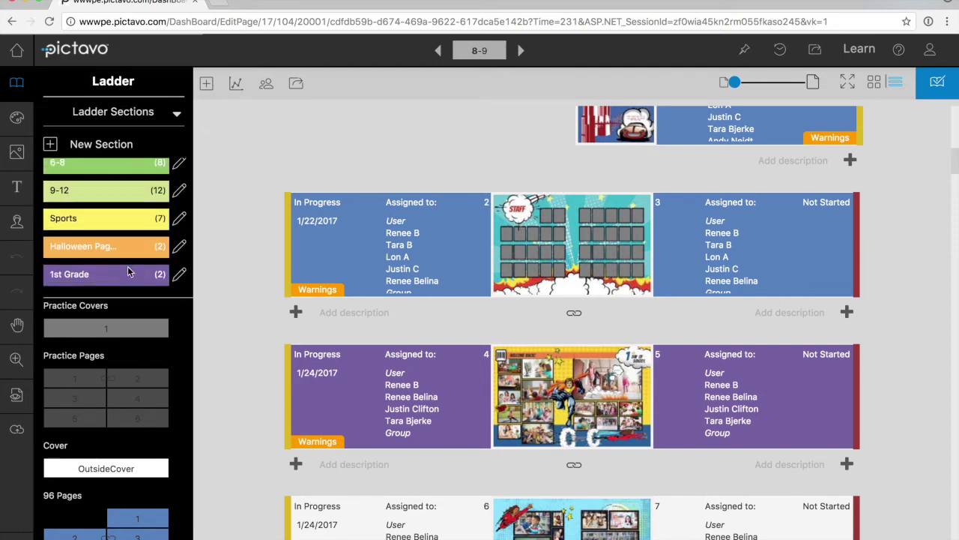
{"action": "scroll", "coordinate": [559, 449], "scroll_direction": "down", "scroll_amount": 1}
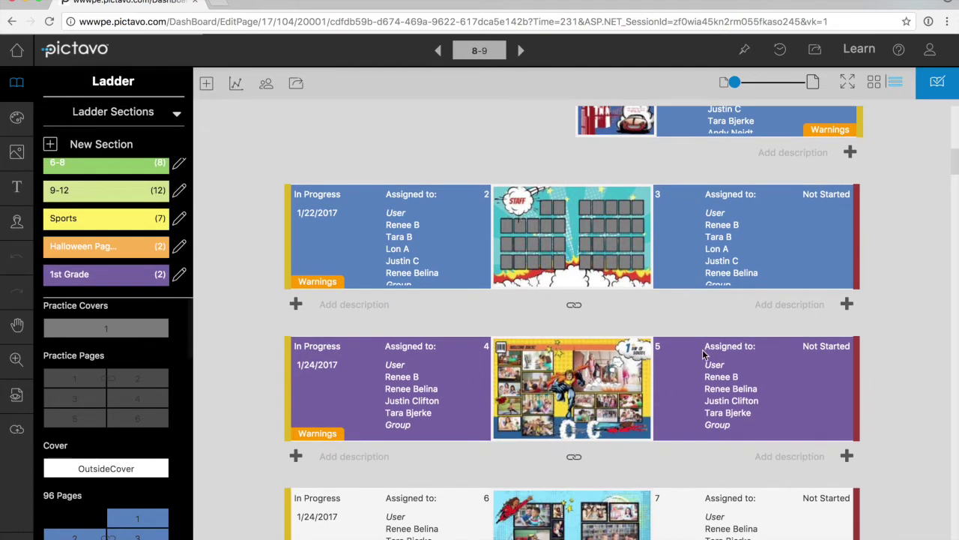
{"action": "scroll", "coordinate": [703, 352], "scroll_direction": "up", "scroll_amount": 2}
{"action": "scroll", "coordinate": [702, 353], "scroll_direction": "up", "scroll_amount": 5}
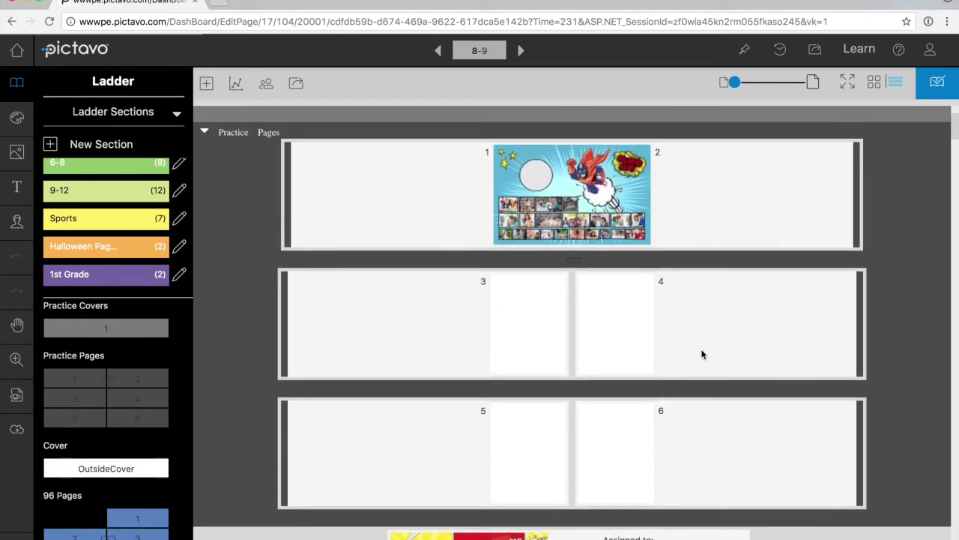
{"action": "scroll", "coordinate": [702, 354], "scroll_direction": "up", "scroll_amount": 1}
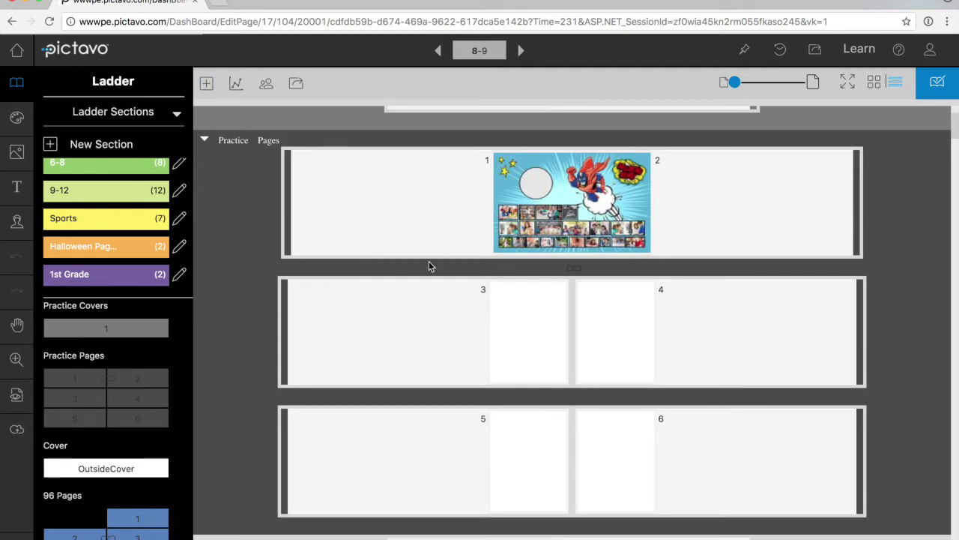
{"action": "scroll", "coordinate": [399, 262], "scroll_direction": "up", "scroll_amount": 3}
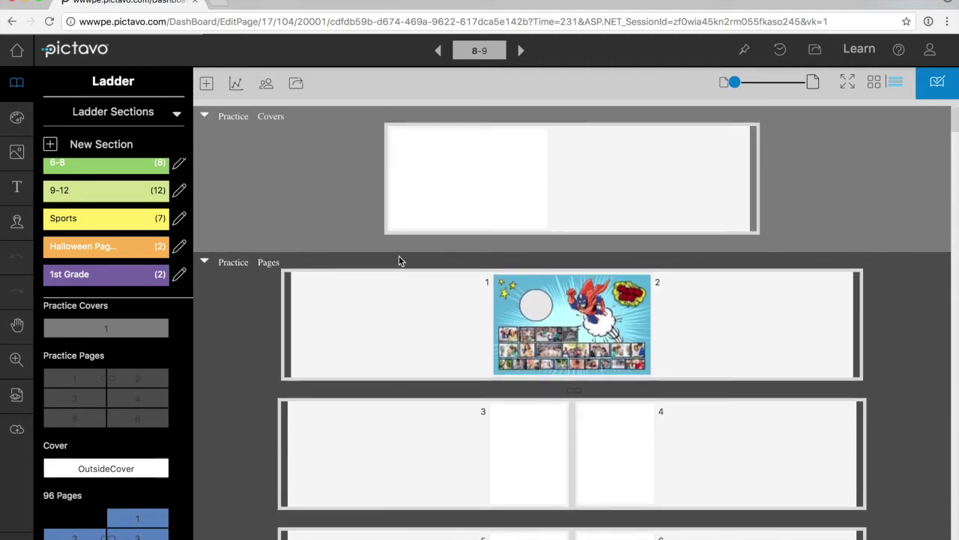
{"action": "left_click", "coordinate": [205, 116]}
{"action": "left_click", "coordinate": [204, 116]}
Select the Practice Pages 1-2 spread in the ladder to edit it.
{"action": "left_click", "coordinate": [628, 321]}
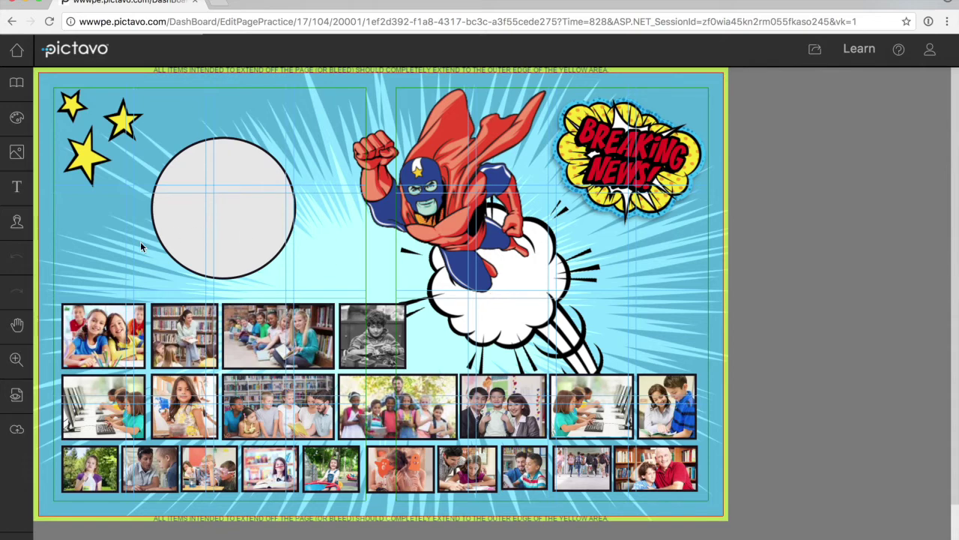
Try different grid rows, columns and spacing, then reset the layout grid to its defaults.
{"action": "left_click", "coordinate": [17, 394]}
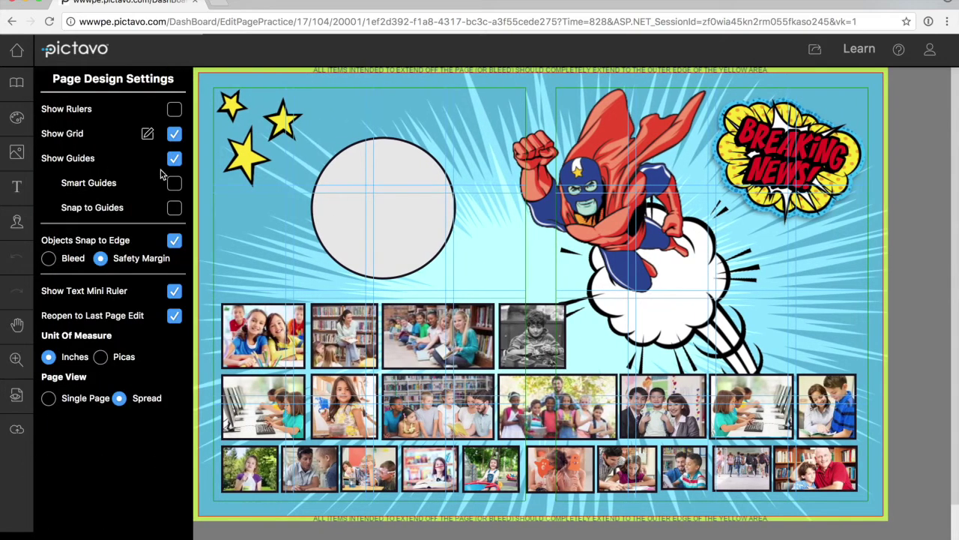
{"action": "left_click", "coordinate": [147, 135]}
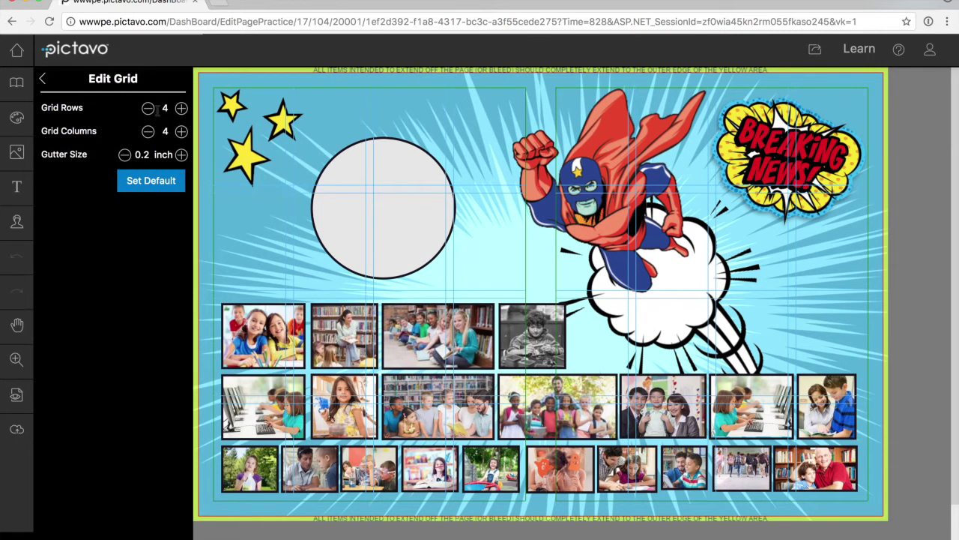
{"action": "left_click", "coordinate": [148, 109]}
{"action": "left_click", "coordinate": [182, 109]}
{"action": "left_click", "coordinate": [181, 109]}
{"action": "left_click", "coordinate": [181, 131]}
{"action": "left_click", "coordinate": [181, 132]}
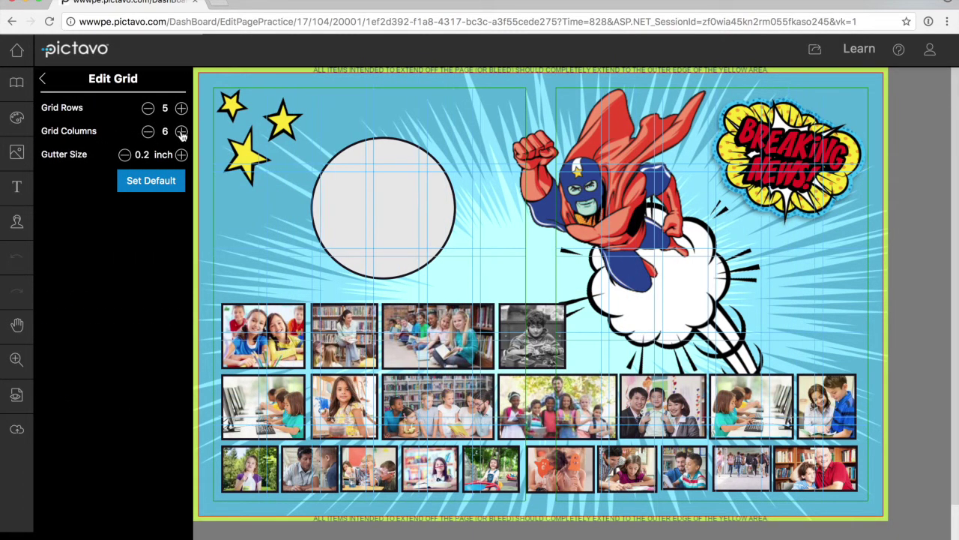
{"action": "left_click", "coordinate": [124, 155]}
{"action": "left_click", "coordinate": [124, 155]}
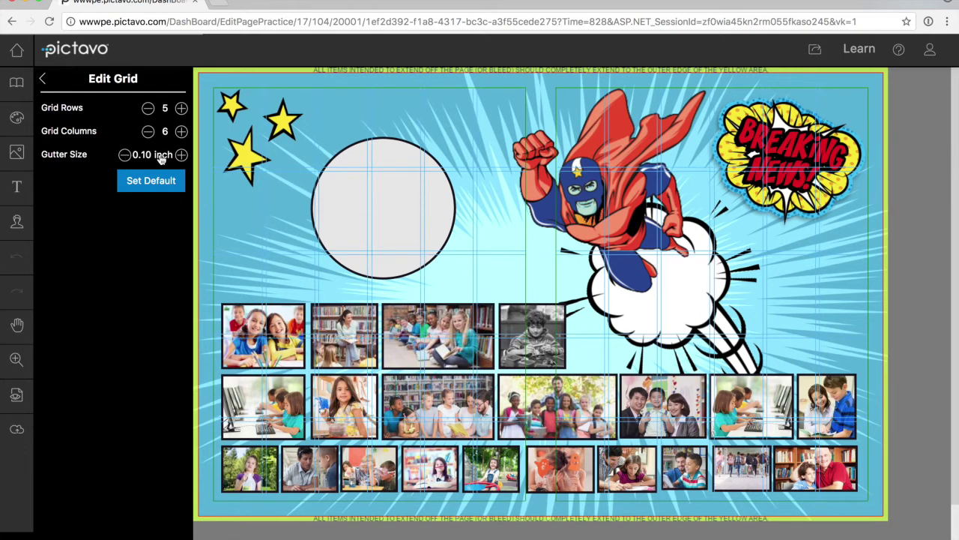
{"action": "left_click", "coordinate": [182, 155]}
{"action": "left_click", "coordinate": [182, 155]}
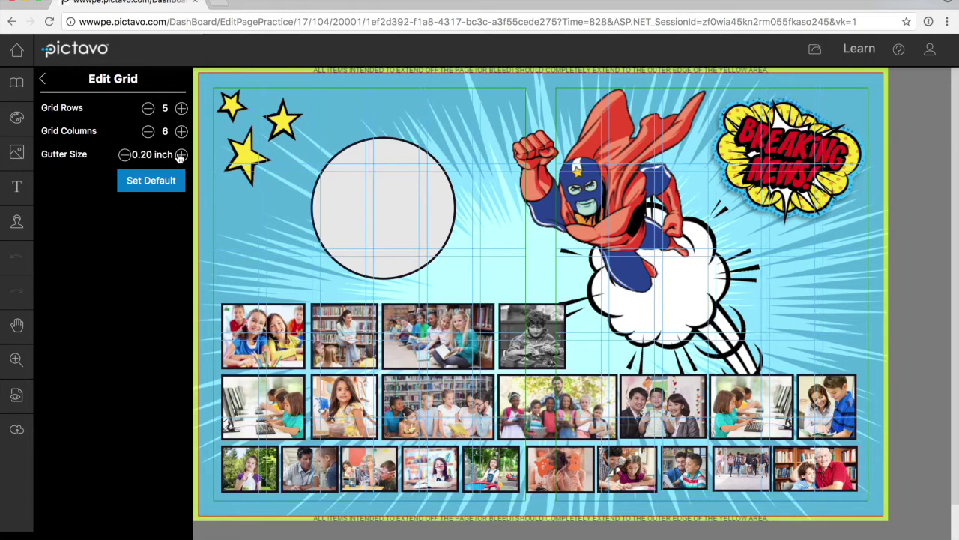
{"action": "left_click", "coordinate": [131, 187]}
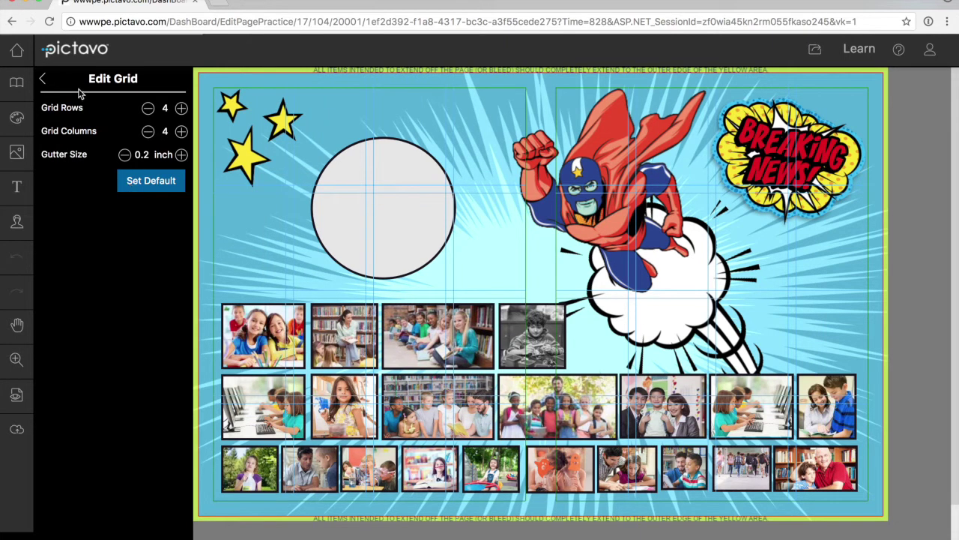
{"action": "left_click", "coordinate": [43, 79]}
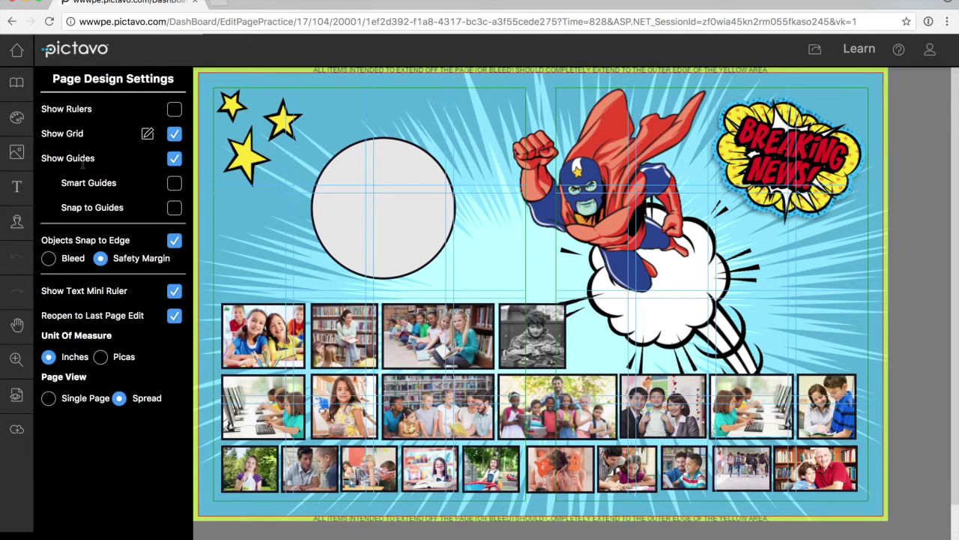
Hide the grid, show rulers, and turn on smart guides and snapping to guides.
{"action": "left_click", "coordinate": [174, 135]}
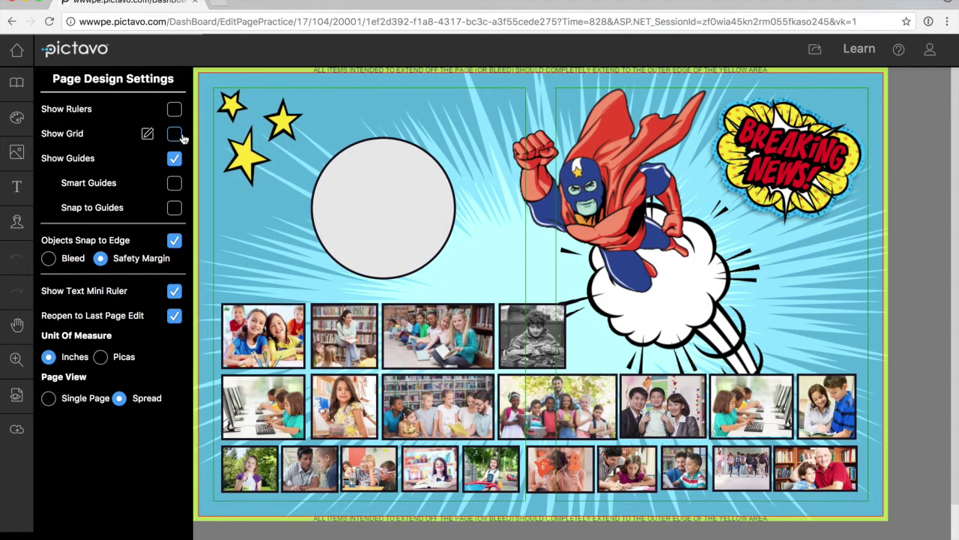
{"action": "left_click", "coordinate": [174, 110]}
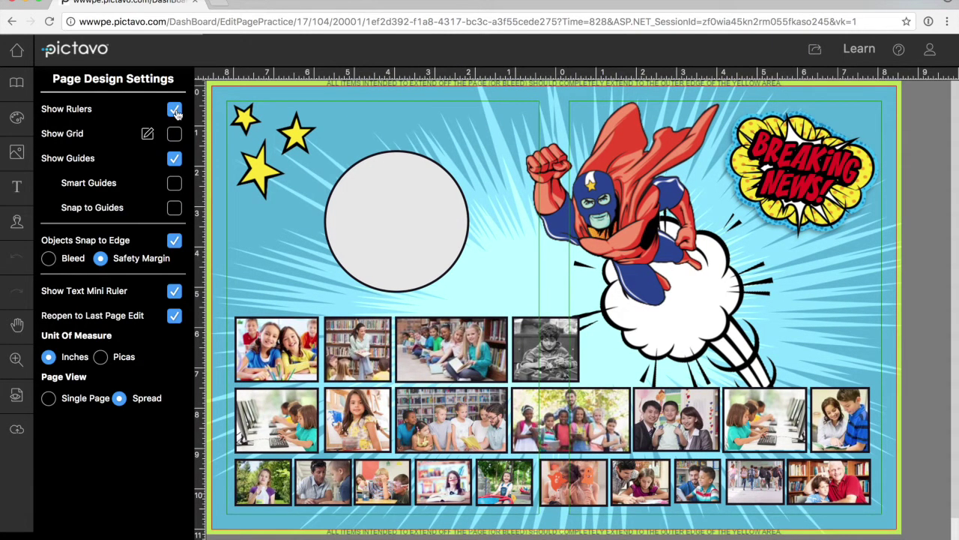
{"action": "left_click", "coordinate": [176, 185]}
{"action": "left_click", "coordinate": [175, 209]}
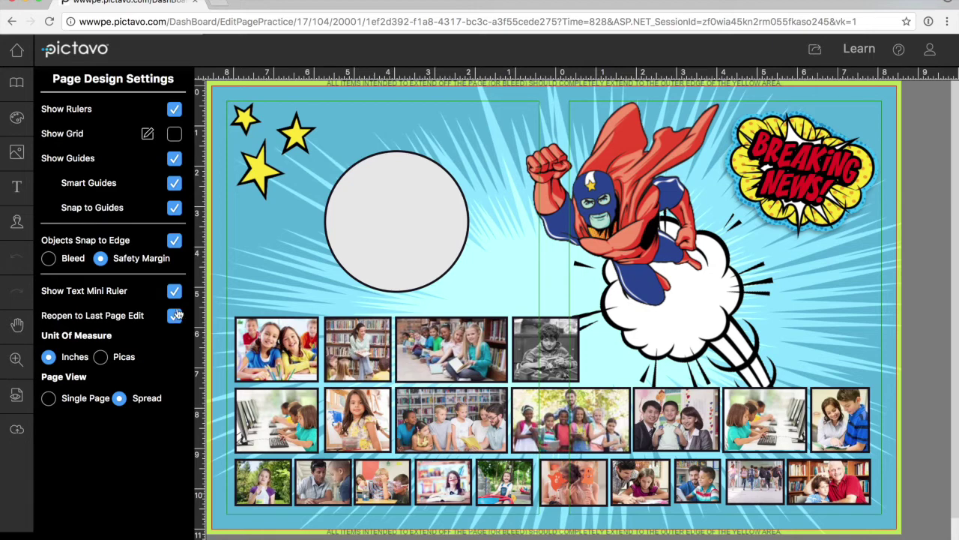
{"action": "left_click", "coordinate": [230, 299]}
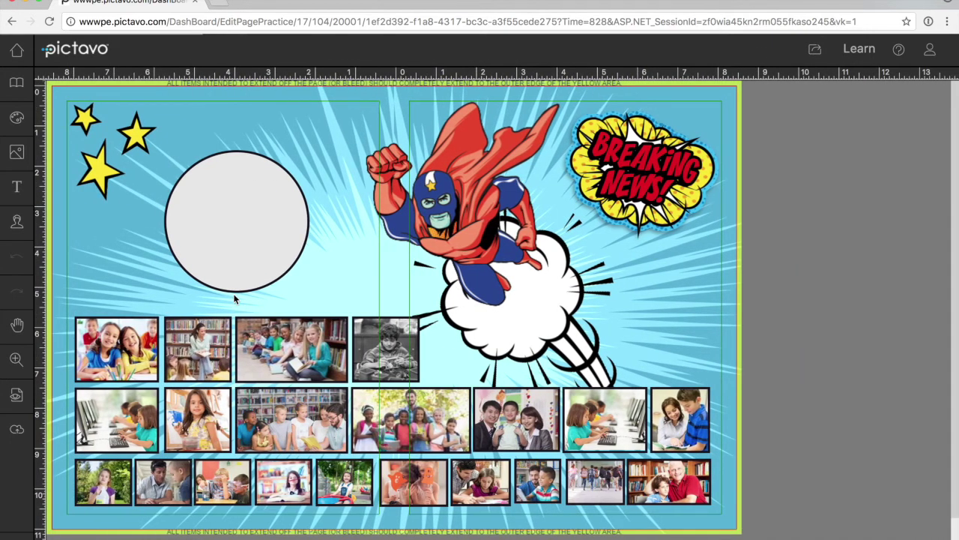
Move the superhero graphic lower on the spread, dismissing the trim-edge warning.
{"action": "left_click", "coordinate": [501, 242]}
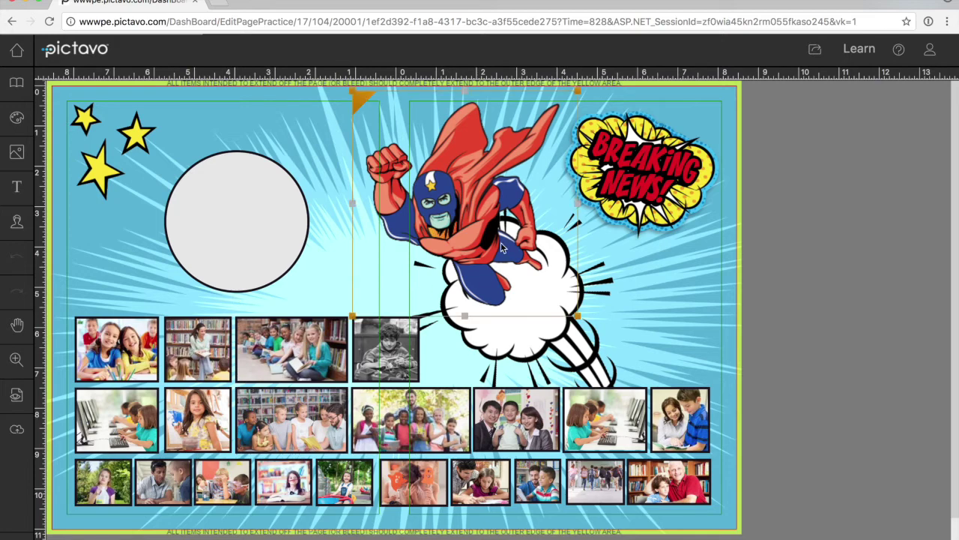
{"action": "mouse_move", "coordinate": [500, 242]}
{"action": "left_mouse_down"}
{"action": "mouse_move", "coordinate": [515, 258]}
{"action": "mouse_move", "coordinate": [510, 231]}
{"action": "mouse_move", "coordinate": [495, 237]}
{"action": "left_mouse_up"}
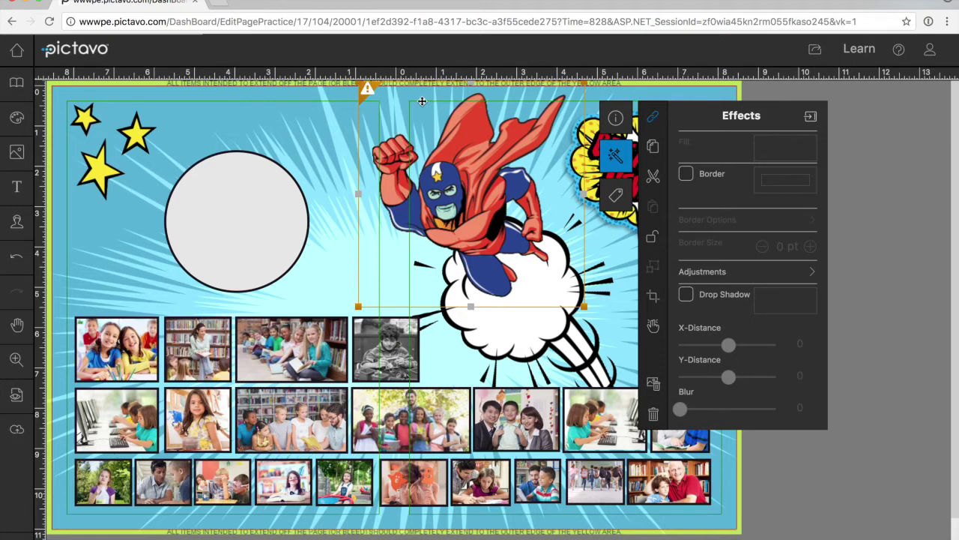
{"action": "left_click", "coordinate": [366, 102]}
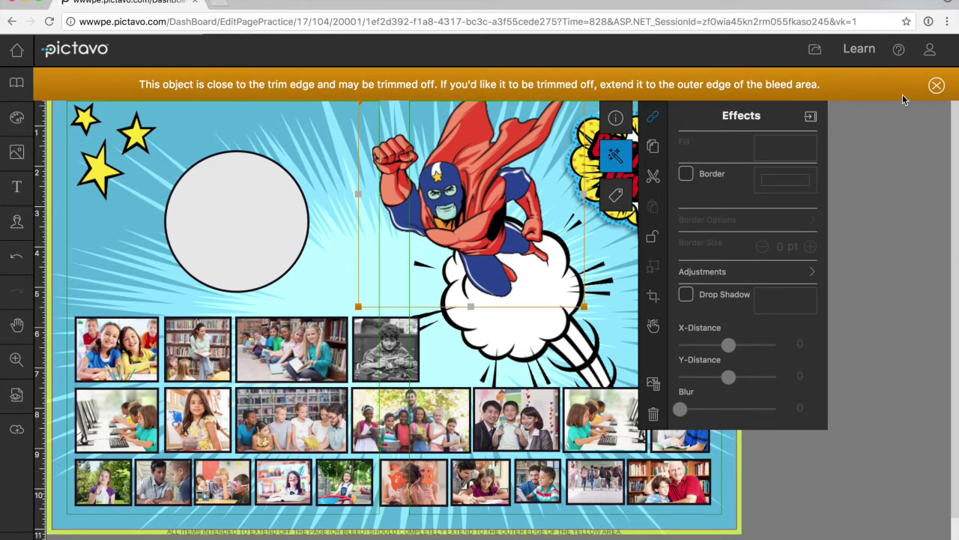
{"action": "left_click", "coordinate": [936, 85]}
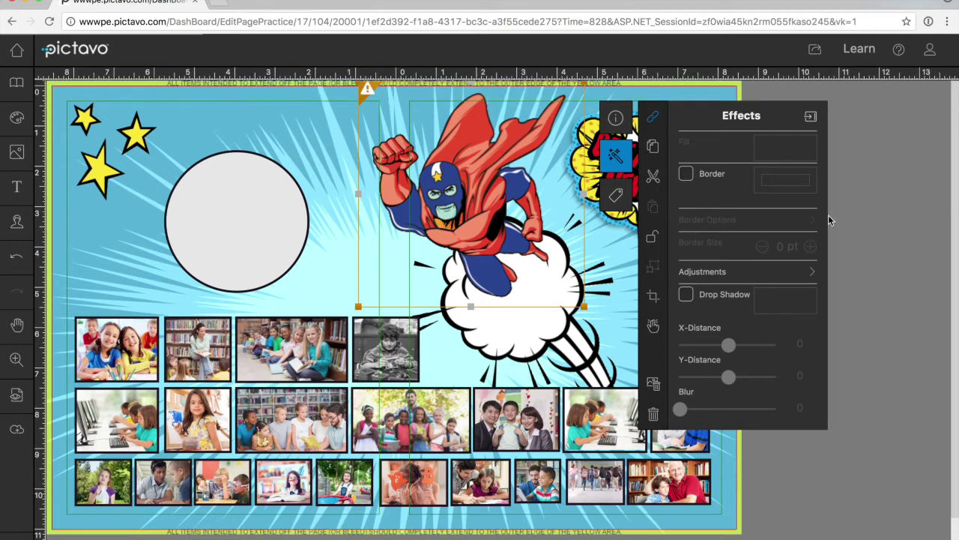
{"action": "left_click_drag", "start_coordinate": [495, 218], "coordinate": [505, 232]}
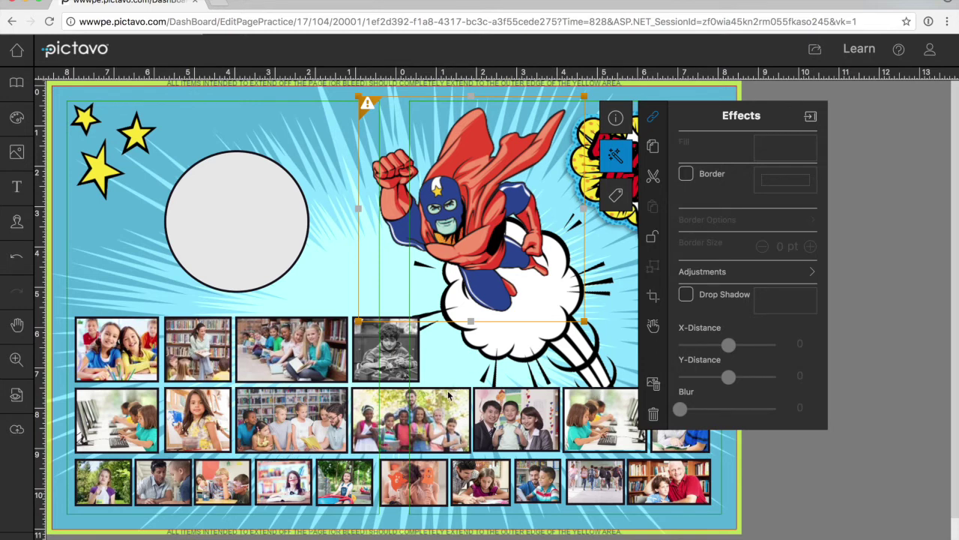
Apply a sepia tone to the top-row classroom reading photo via Effects adjustments.
{"action": "left_click", "coordinate": [317, 352]}
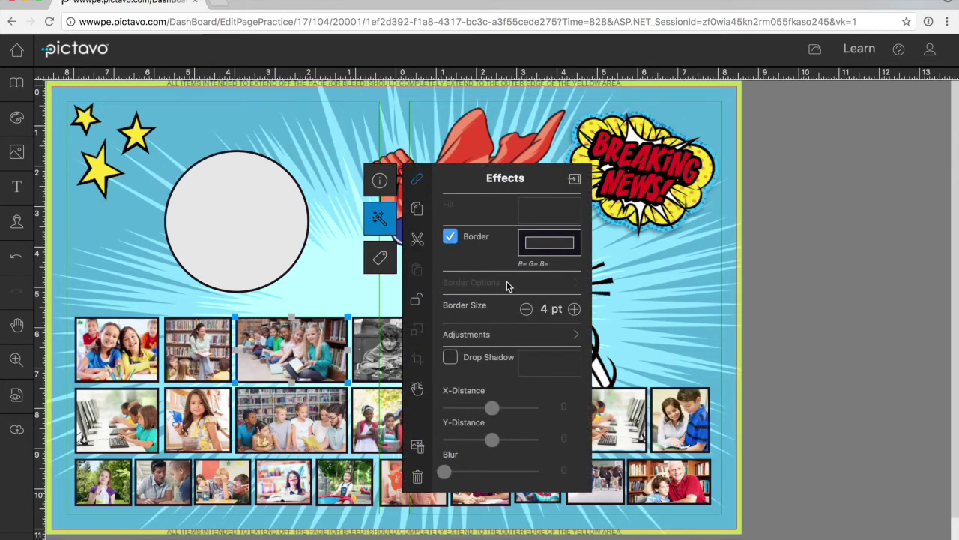
{"action": "left_click", "coordinate": [490, 337]}
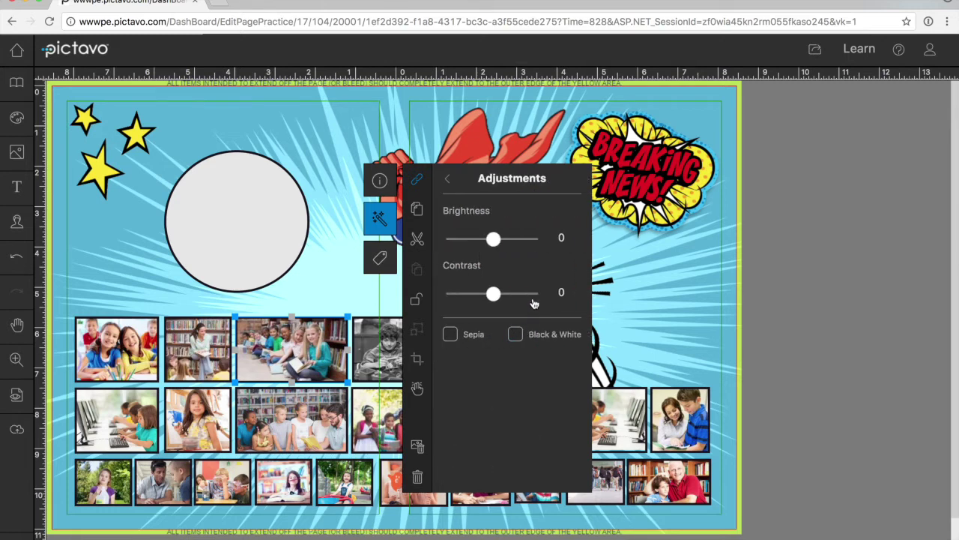
{"action": "left_click", "coordinate": [517, 335]}
{"action": "left_click", "coordinate": [450, 334]}
{"action": "left_click", "coordinate": [445, 180]}
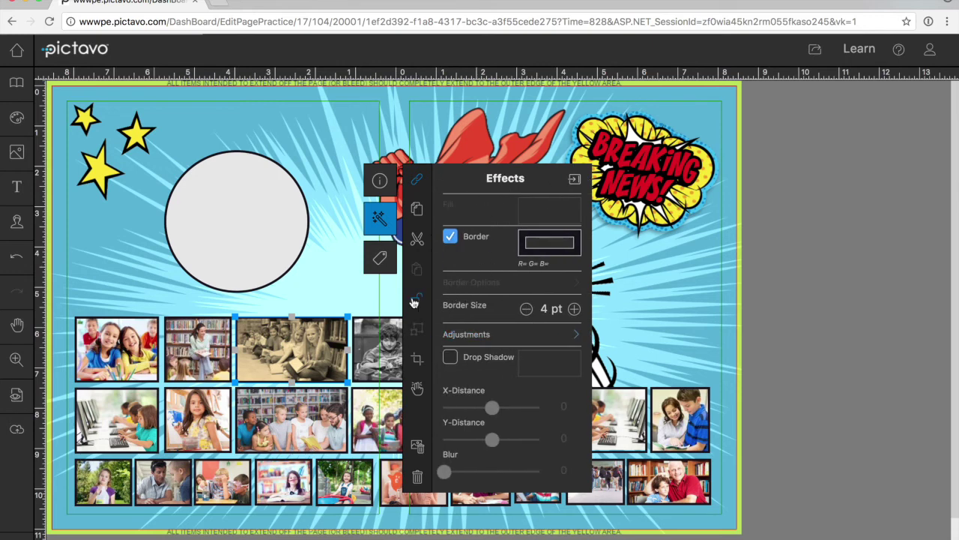
{"action": "left_click", "coordinate": [336, 287]}
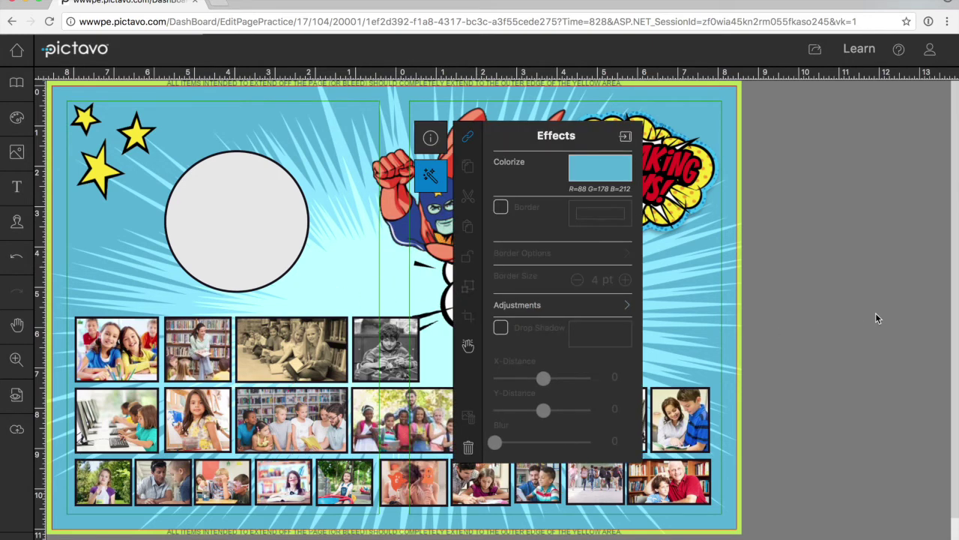
{"action": "left_click", "coordinate": [876, 318]}
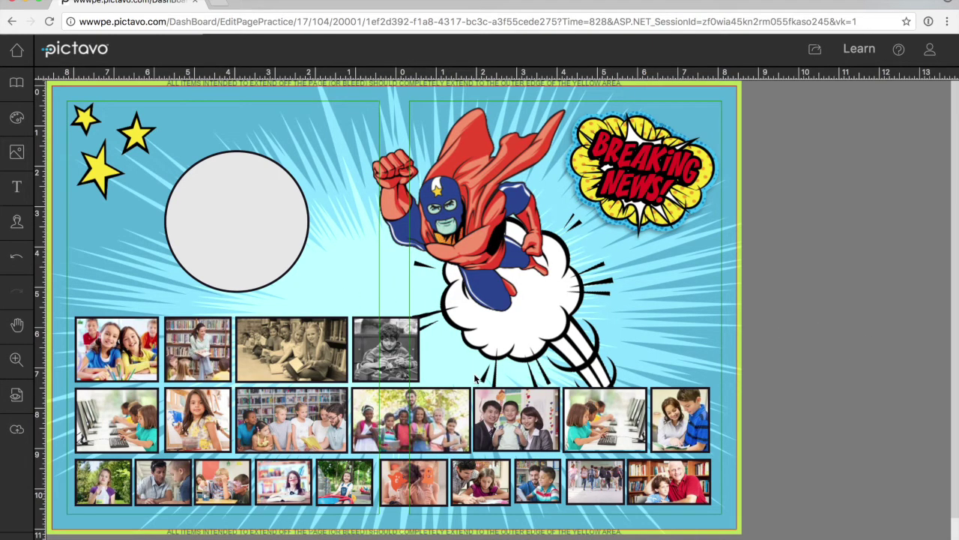
{"action": "left_click", "coordinate": [330, 353]}
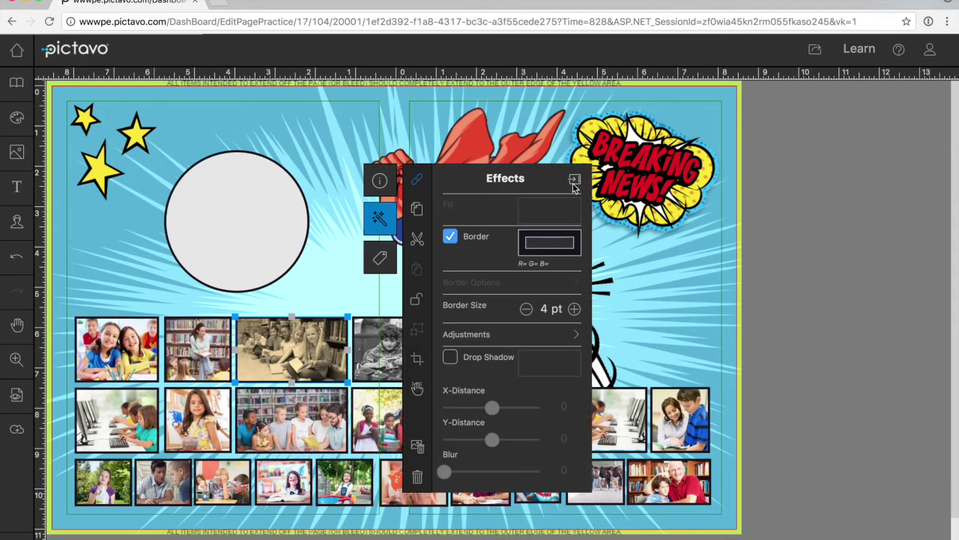
{"action": "left_click", "coordinate": [575, 179]}
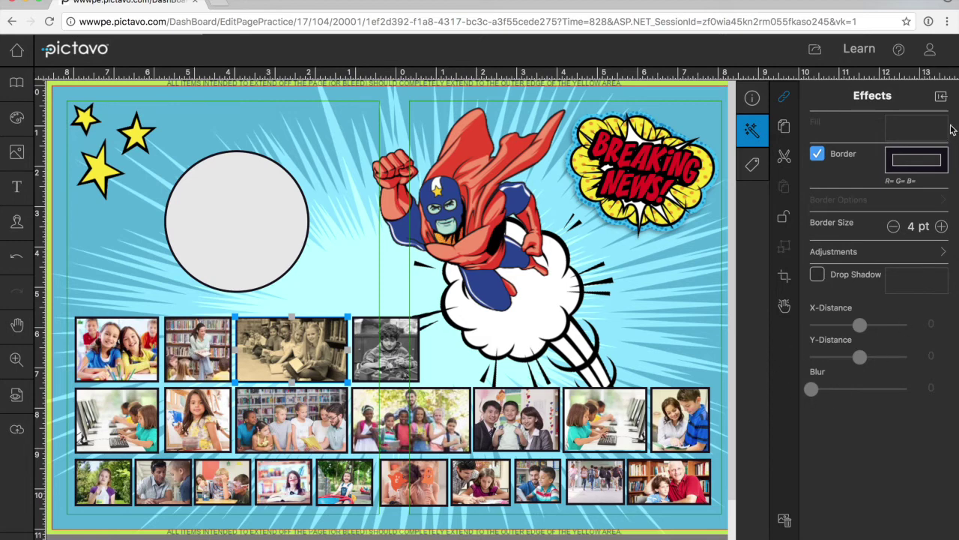
Undock the Effects panel and show the header, subheader, body and caption text options.
{"action": "left_click", "coordinate": [942, 98]}
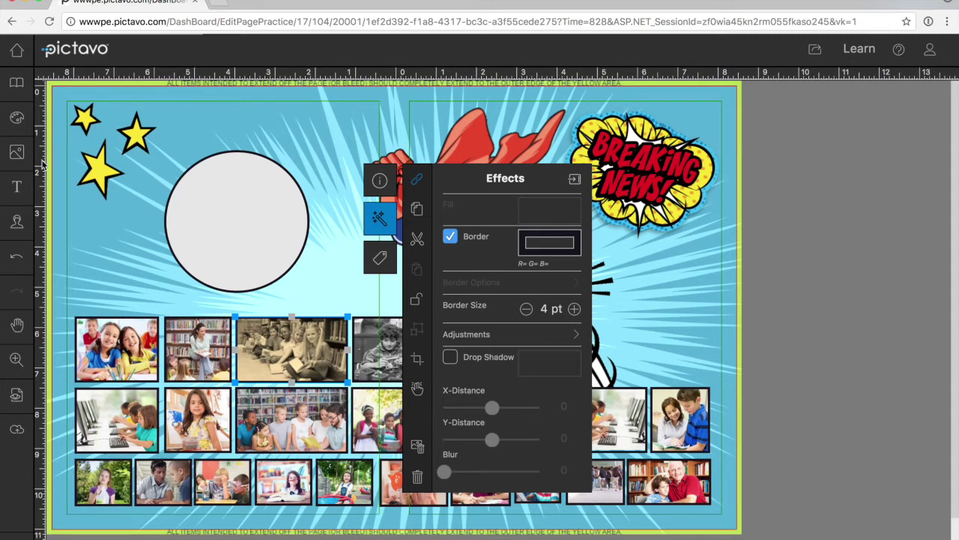
{"action": "left_click", "coordinate": [17, 187]}
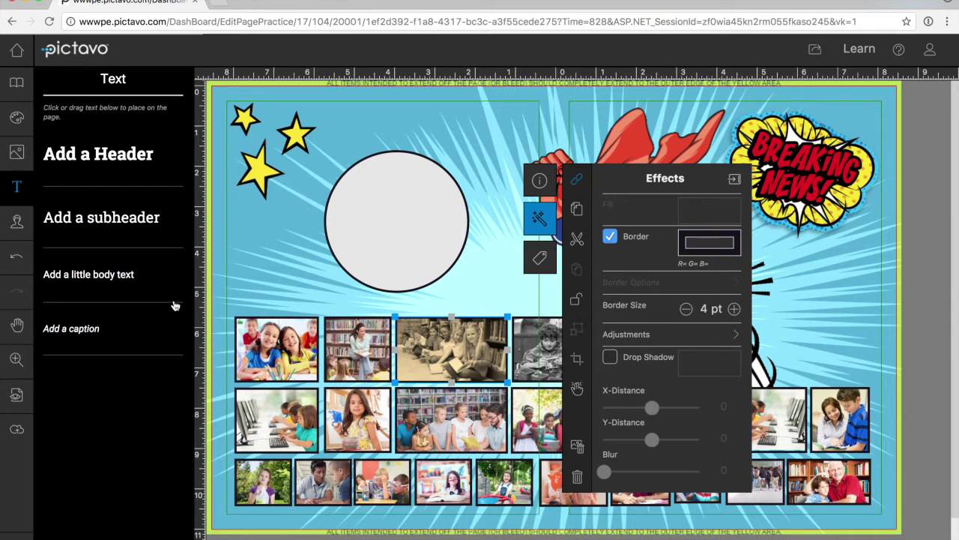
Add a widened header above the empty circle reading 'Have a Super Year', correcting the 'Suuper' typo.
{"action": "left_click", "coordinate": [122, 158]}
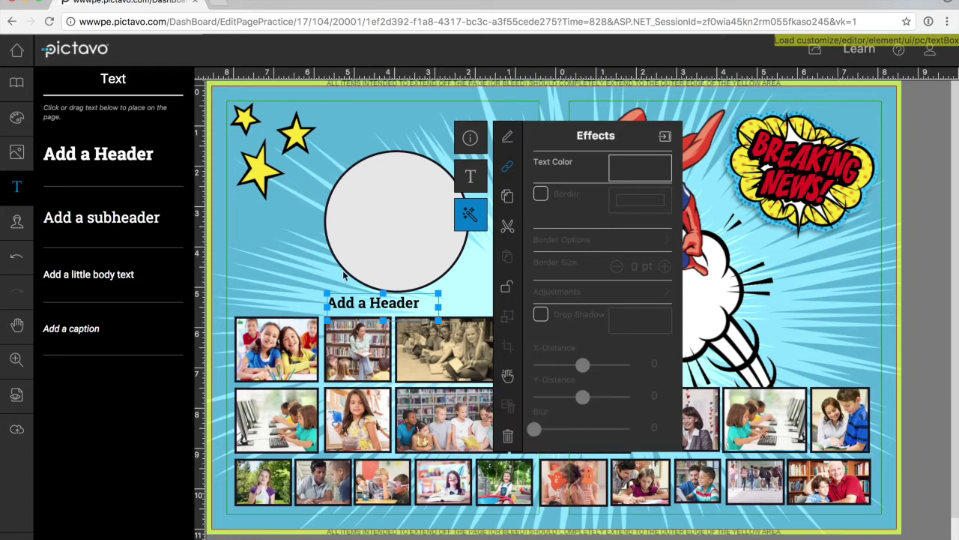
{"action": "left_click_drag", "start_coordinate": [361, 303], "coordinate": [358, 130]}
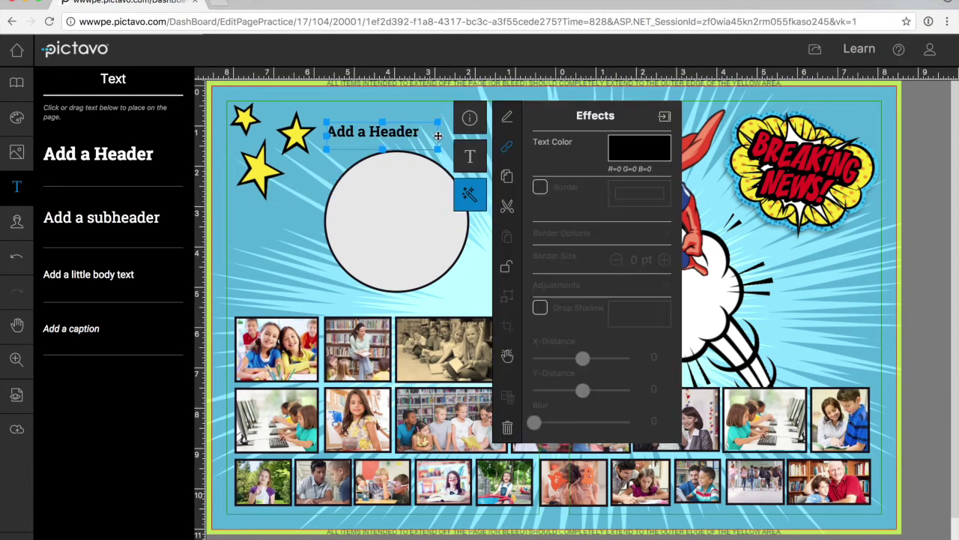
{"action": "left_click_drag", "start_coordinate": [441, 136], "coordinate": [473, 136]}
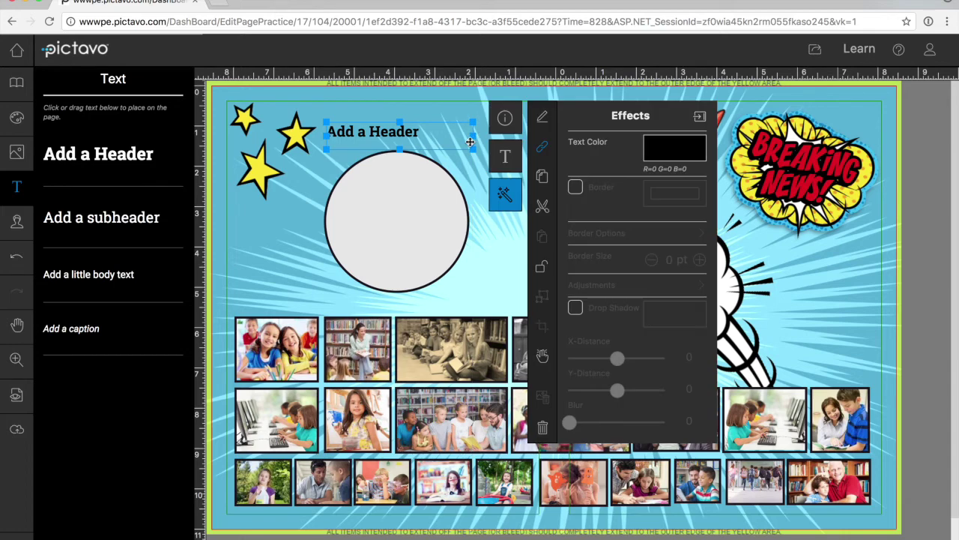
{"action": "double_click", "coordinate": [399, 132]}
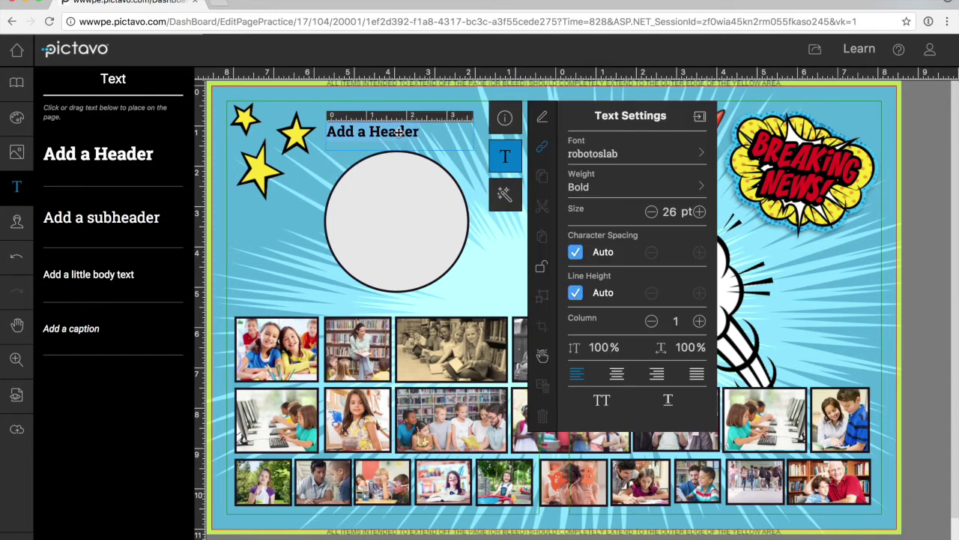
{"action": "type", "text": "Have a"}
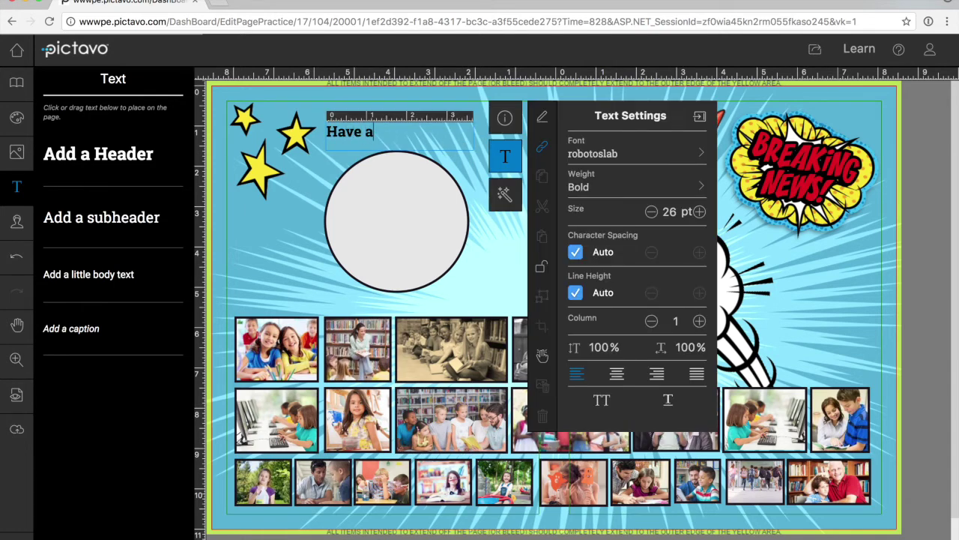
{"action": "type", "text": " Suuper Year"}
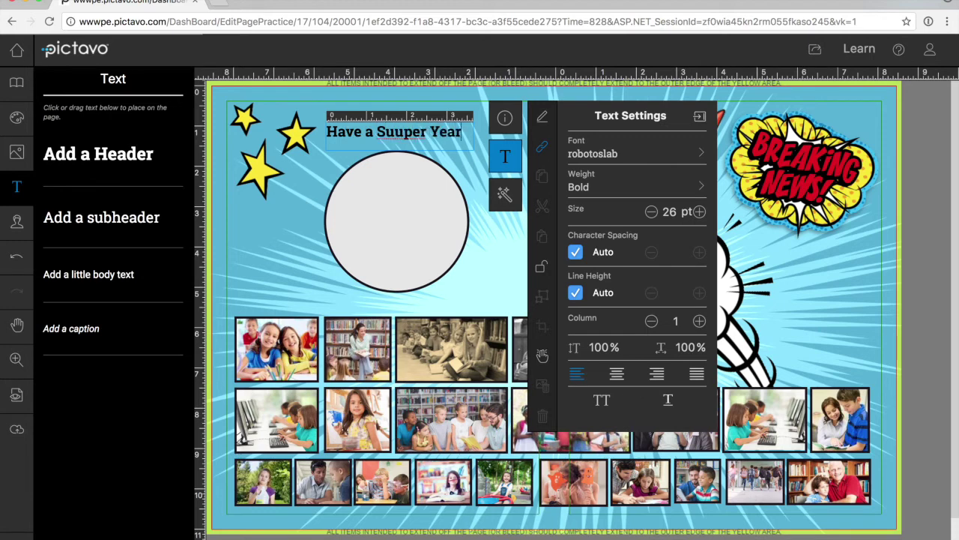
{"action": "right_click", "coordinate": [401, 132]}
{"action": "left_click", "coordinate": [418, 142]}
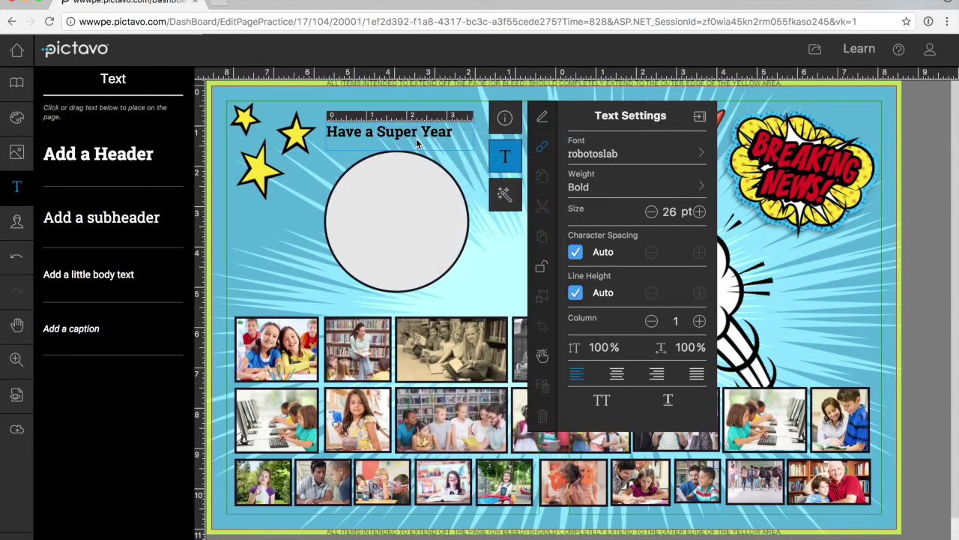
{"action": "left_click", "coordinate": [312, 170]}
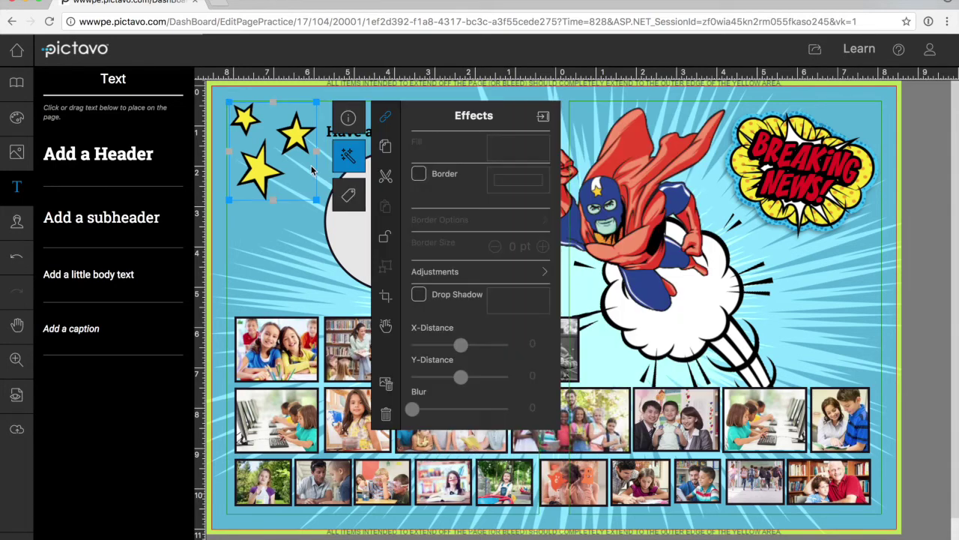
{"action": "left_click", "coordinate": [386, 265]}
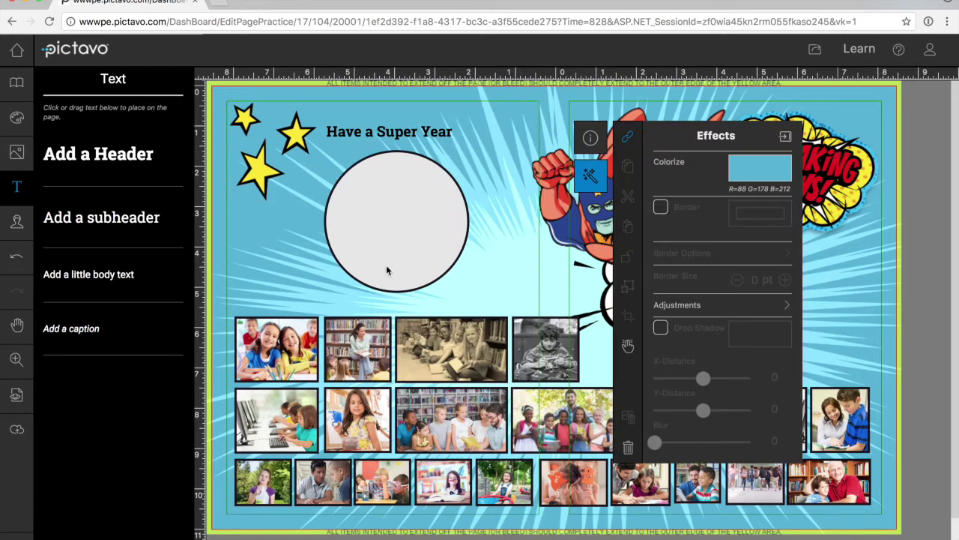
{"action": "left_click", "coordinate": [941, 477]}
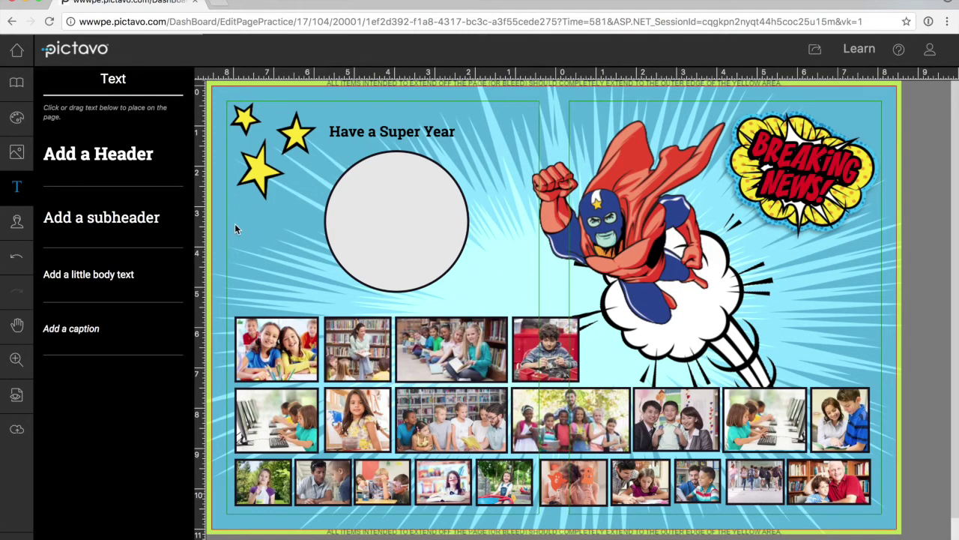
Drag the Dr. Seuss Day photo of children lying in a ring into the circle frame.
{"action": "left_click", "coordinate": [348, 213]}
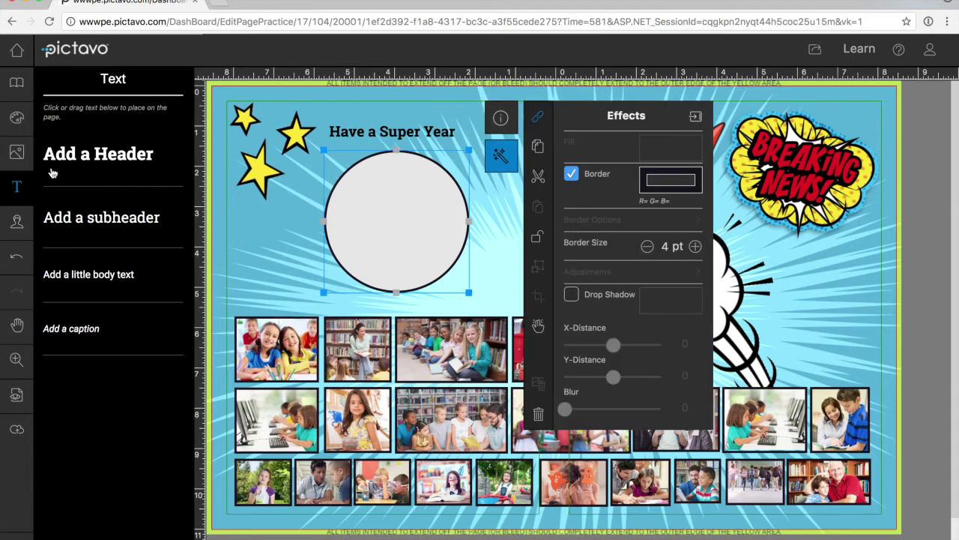
{"action": "left_click", "coordinate": [17, 152]}
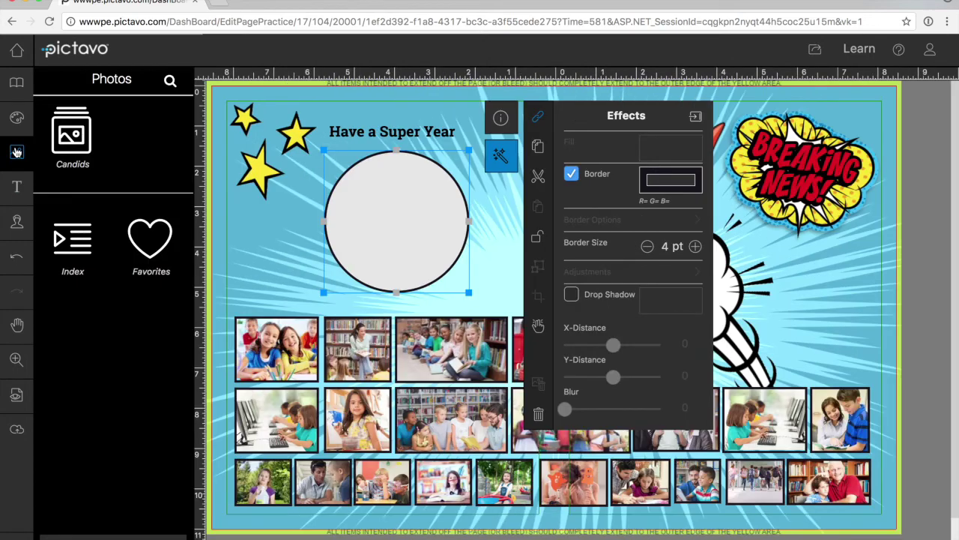
{"action": "left_click", "coordinate": [67, 138]}
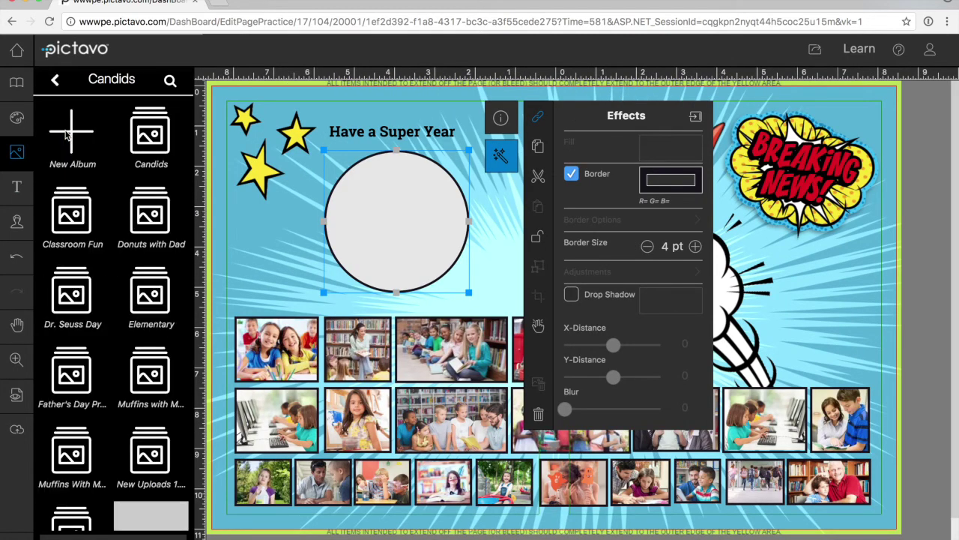
{"action": "left_click", "coordinate": [80, 298]}
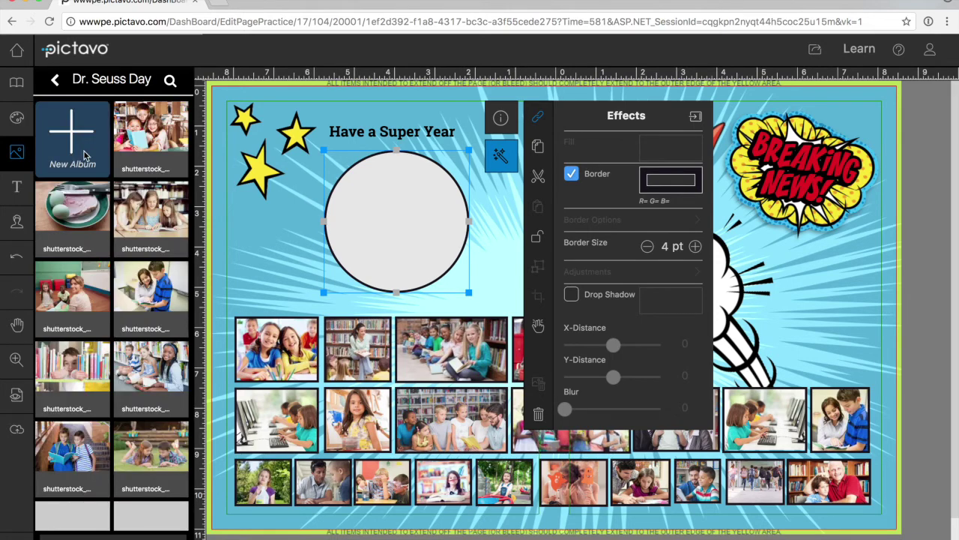
{"action": "scroll", "coordinate": [121, 352], "scroll_direction": "down", "scroll_amount": 5}
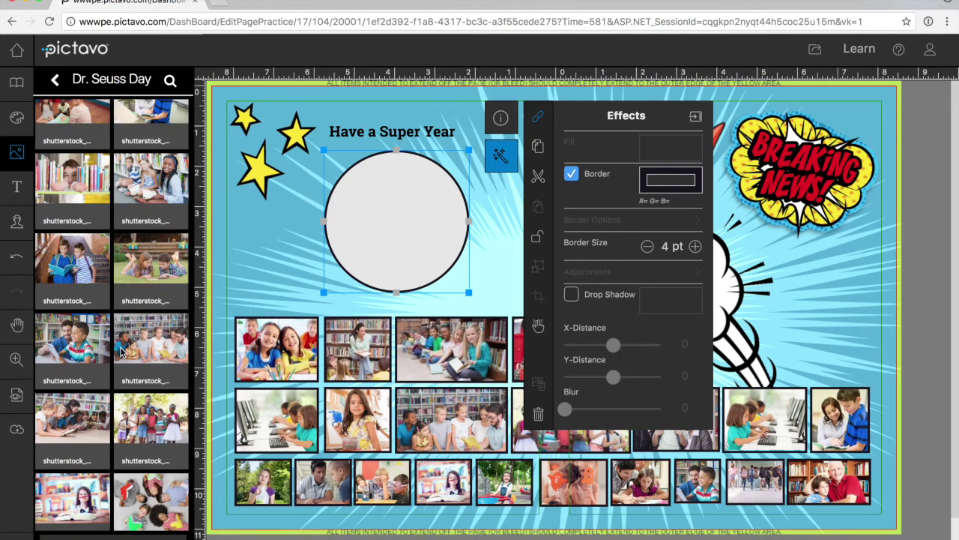
{"action": "scroll", "coordinate": [122, 353], "scroll_direction": "down", "scroll_amount": 2}
{"action": "left_click_drag", "start_coordinate": [148, 429], "coordinate": [406, 230]}
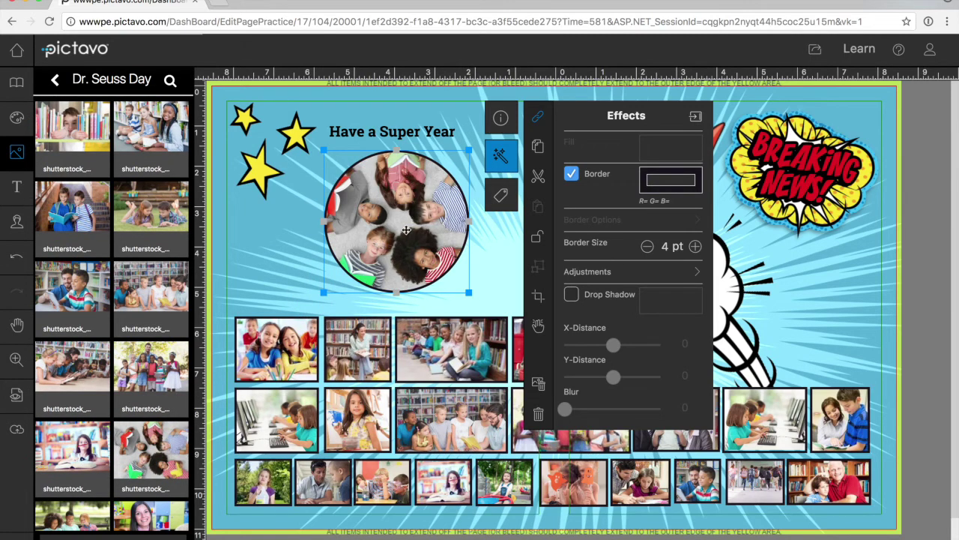
Crop the photo to enlarge and reposition it within the circle.
{"action": "left_click", "coordinate": [538, 300]}
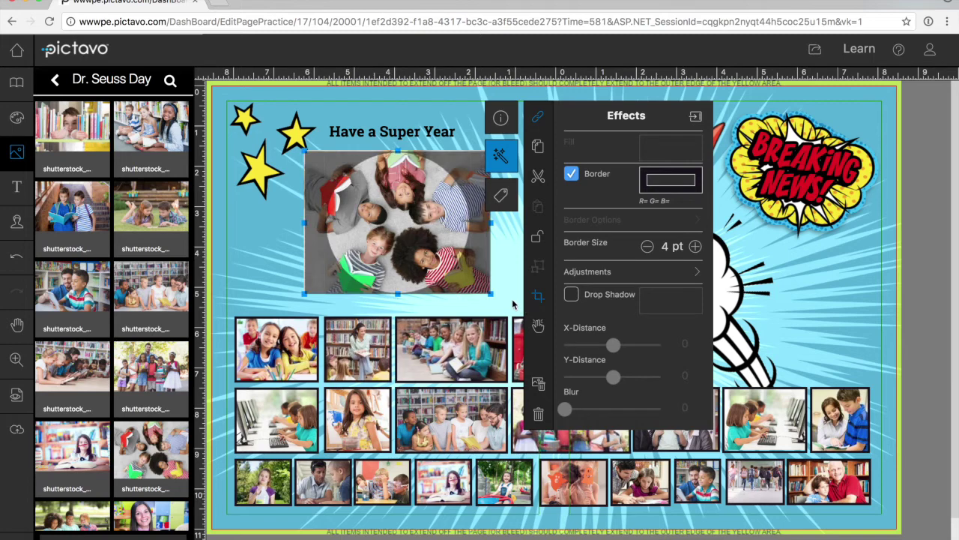
{"action": "left_click_drag", "start_coordinate": [513, 322], "coordinate": [537, 345]}
{"action": "left_click_drag", "start_coordinate": [497, 297], "coordinate": [468, 279]}
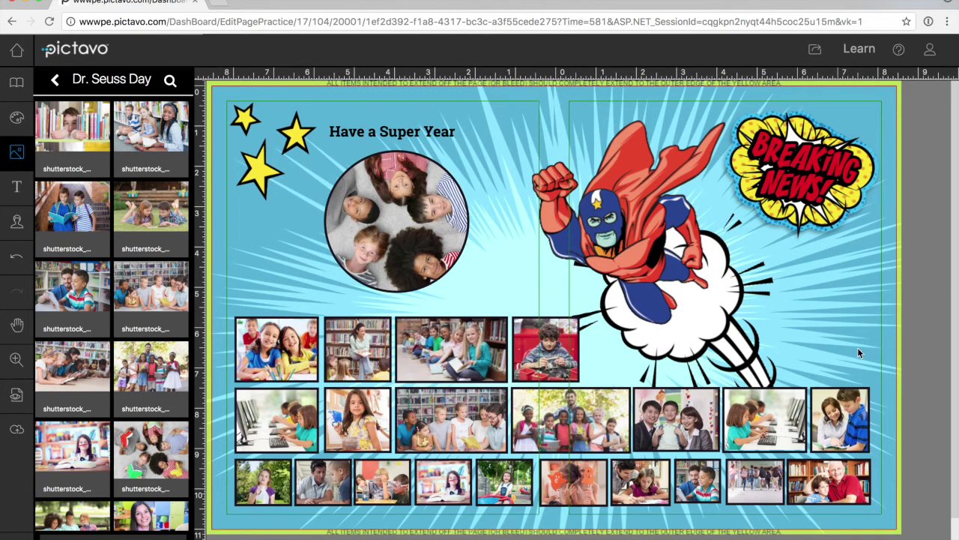
Drag smith-4th.jpg from the desktop onto the left page, just left of the circle photo.
{"action": "left_click_drag", "start_coordinate": [957, 368], "coordinate": [850, 368]}
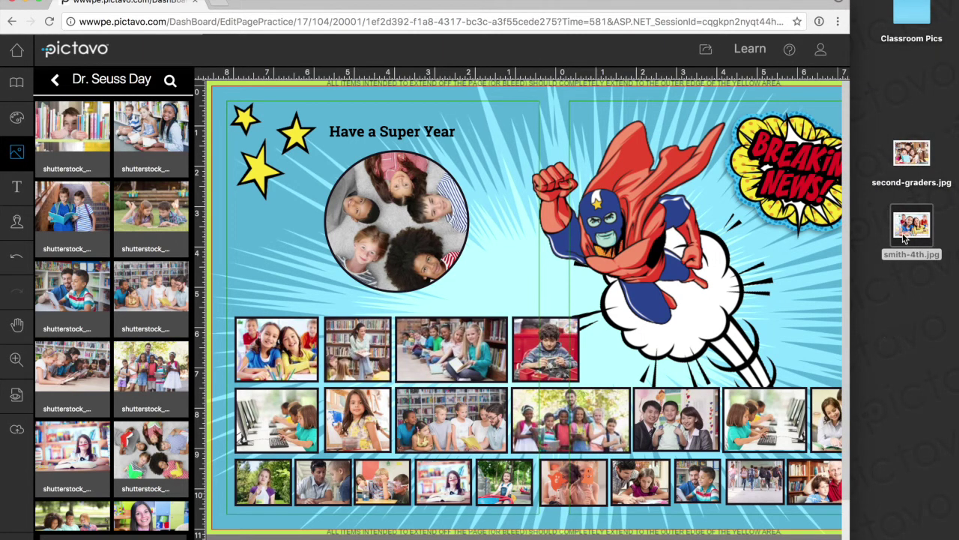
{"action": "left_click_drag", "start_coordinate": [903, 238], "coordinate": [274, 274]}
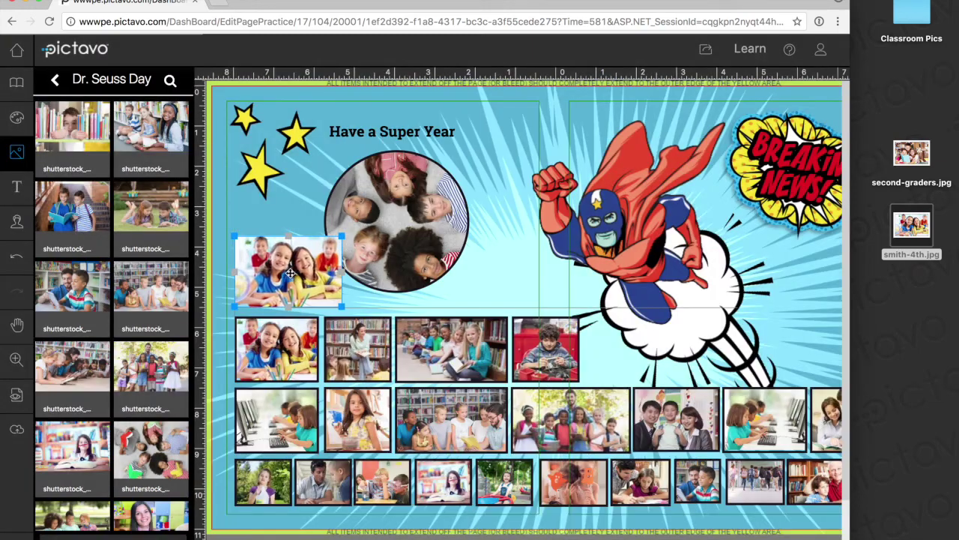
{"action": "left_click_drag", "start_coordinate": [290, 273], "coordinate": [294, 273]}
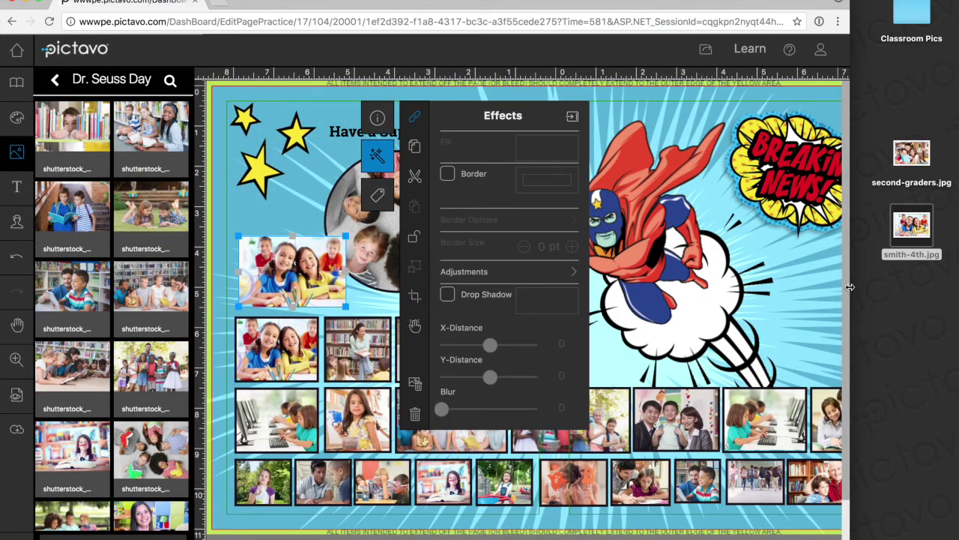
{"action": "left_click_drag", "start_coordinate": [850, 287], "coordinate": [956, 315]}
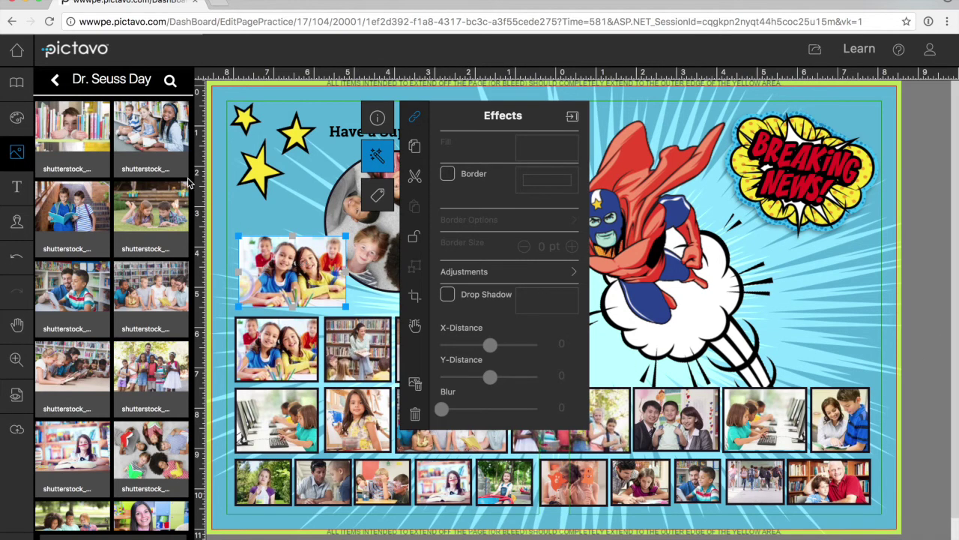
Save the spread as a User Created template named 'Super Year', then return to the page ladder.
{"action": "left_click", "coordinate": [19, 120]}
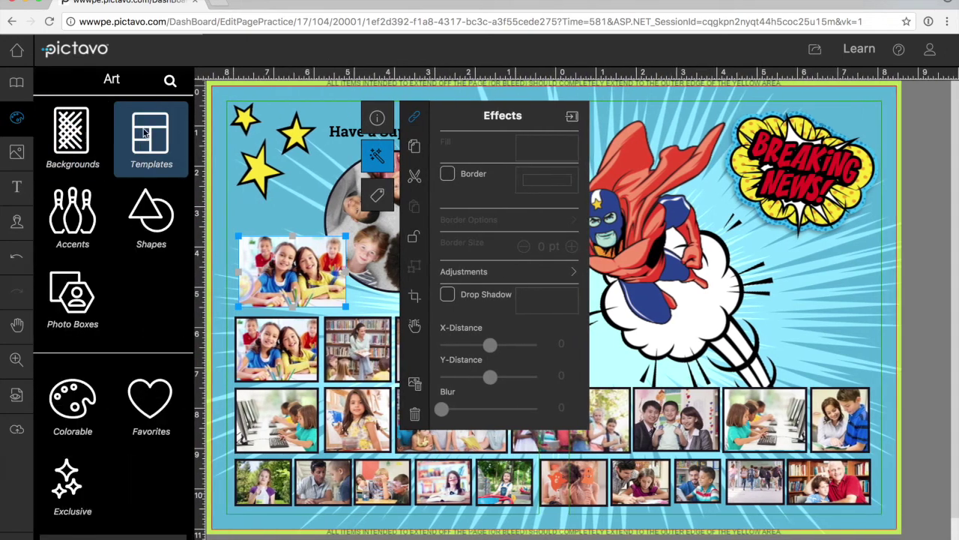
{"action": "left_click", "coordinate": [145, 132]}
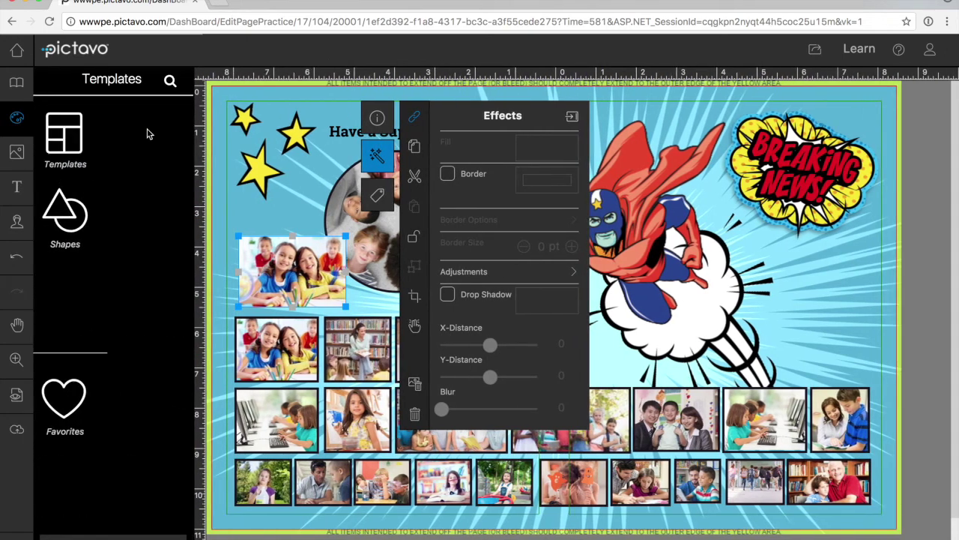
{"action": "left_click", "coordinate": [146, 147]}
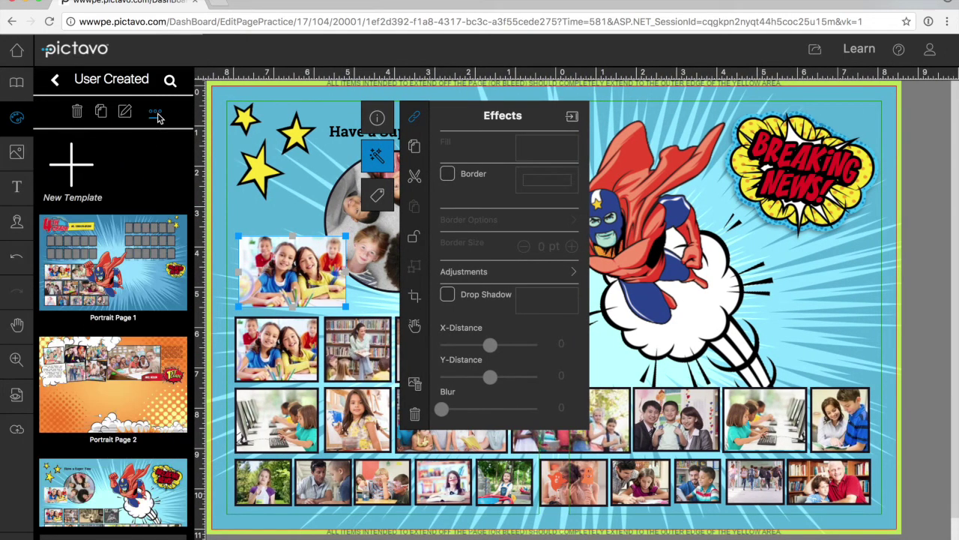
{"action": "left_click", "coordinate": [155, 112]}
{"action": "left_click", "coordinate": [156, 139]}
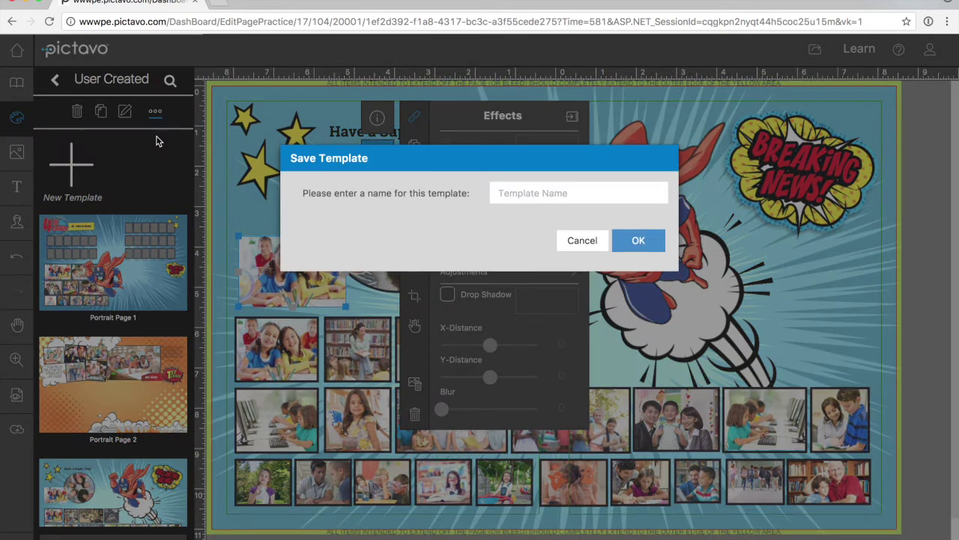
{"action": "left_click", "coordinate": [545, 195]}
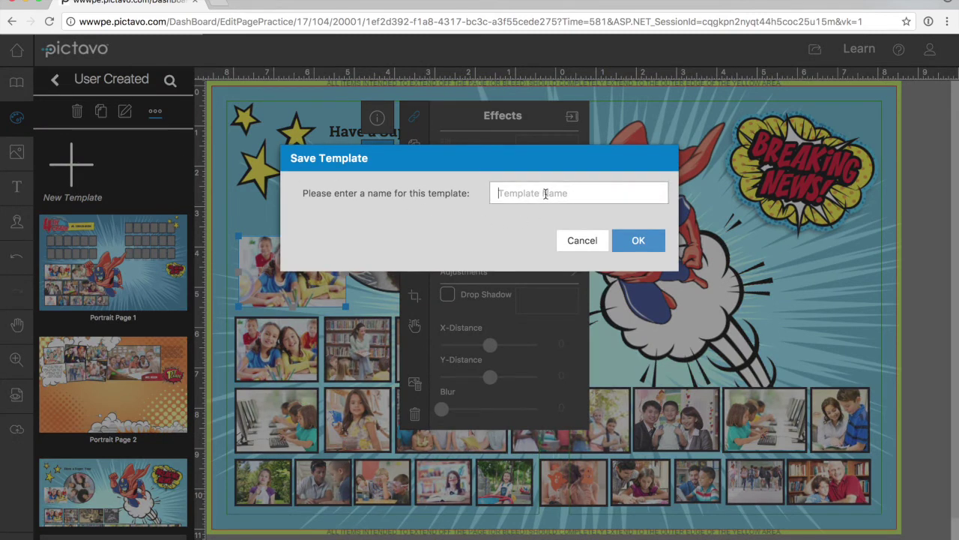
{"action": "type", "text": "Super Year"}
{"action": "left_click", "coordinate": [637, 241]}
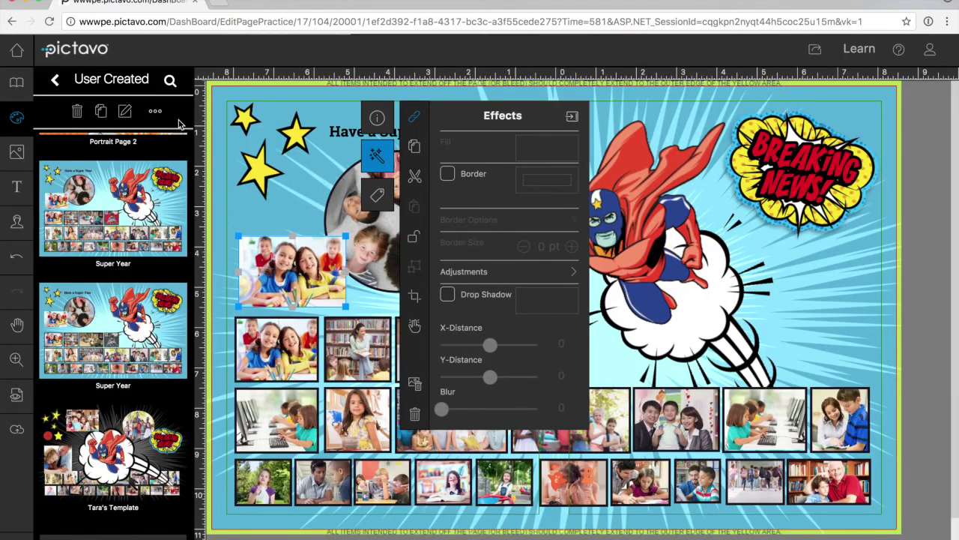
{"action": "left_click", "coordinate": [19, 82]}
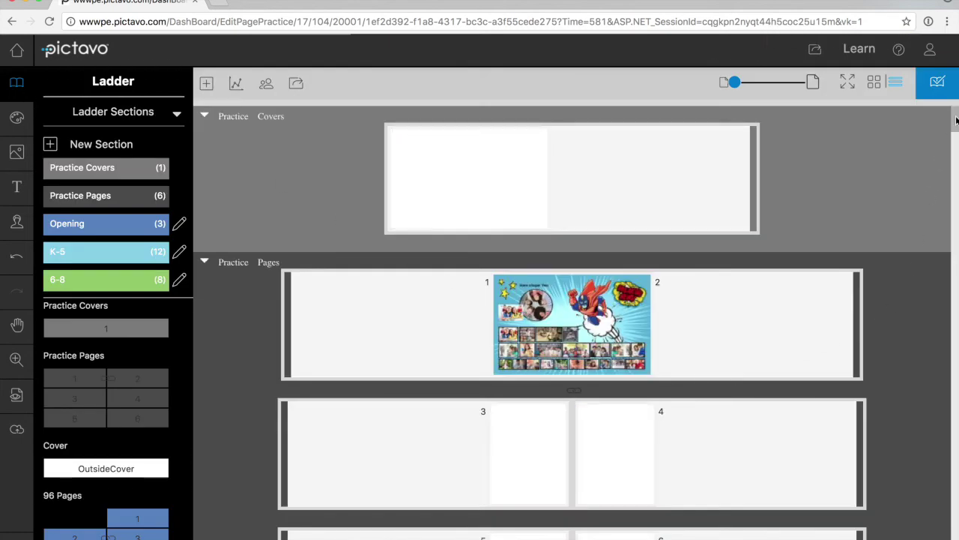
Scroll the ladder to spread 26–27 and open it in the editor.
{"action": "left_click_drag", "start_coordinate": [952, 134], "coordinate": [942, 257]}
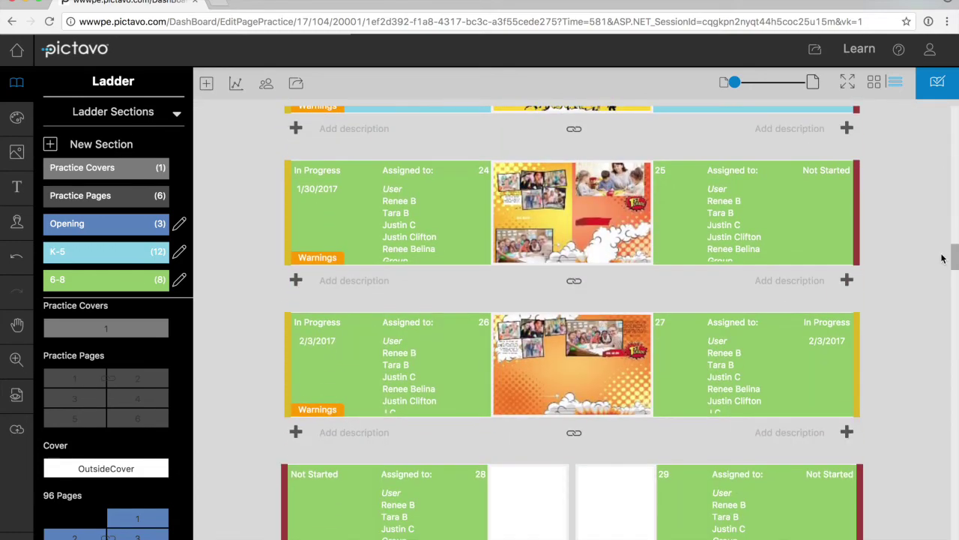
{"action": "left_click", "coordinate": [617, 370]}
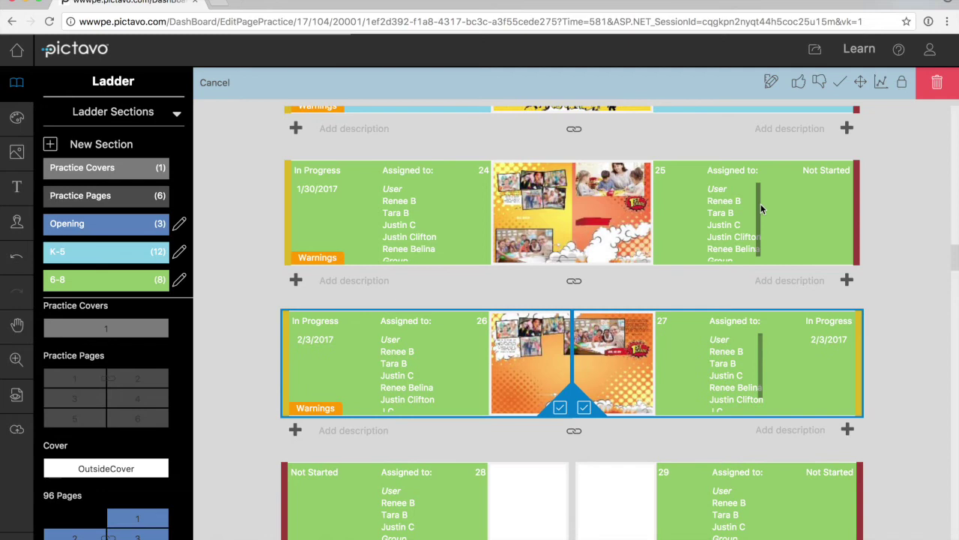
{"action": "left_click", "coordinate": [771, 81]}
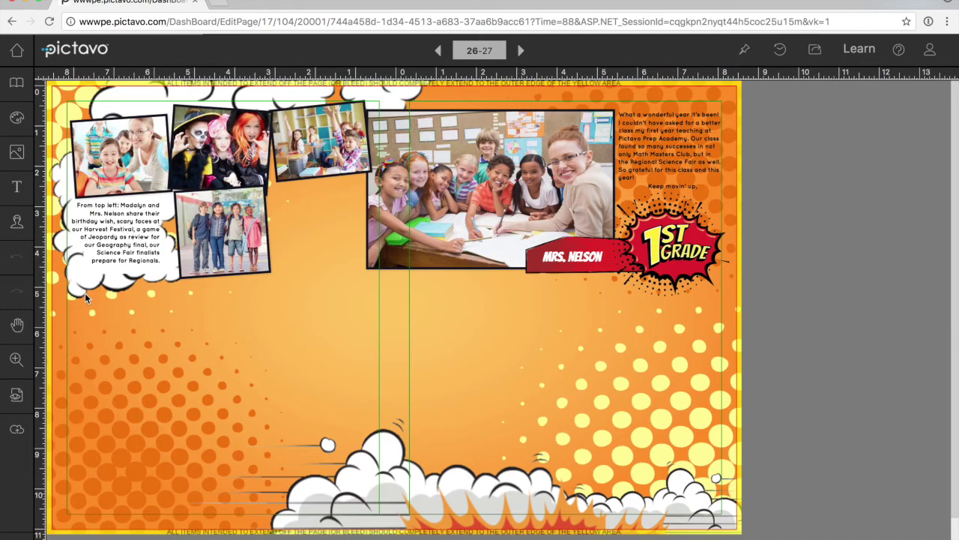
Insert a portrait grid lower on the left page and set it to 2 rows by 6 columns.
{"action": "left_click", "coordinate": [22, 232]}
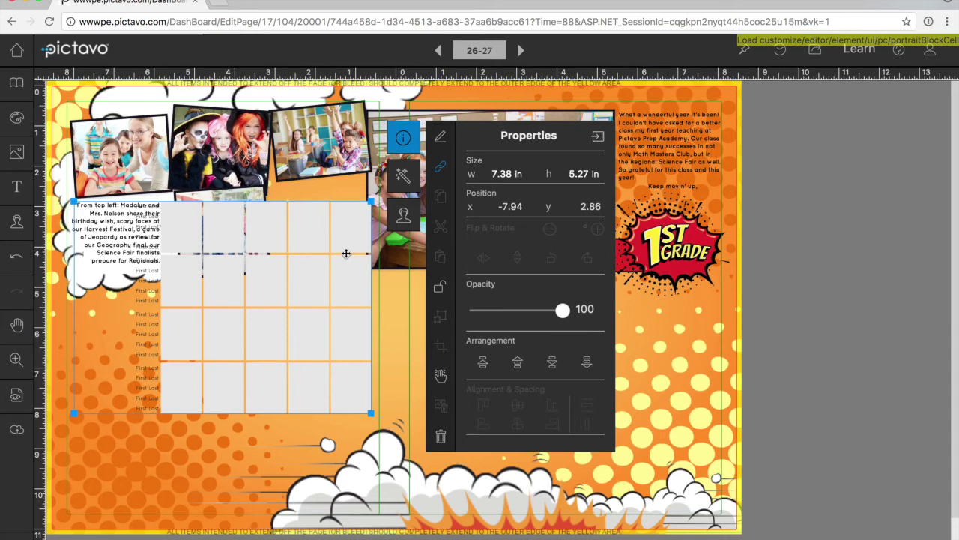
{"action": "left_click_drag", "start_coordinate": [346, 240], "coordinate": [347, 278]}
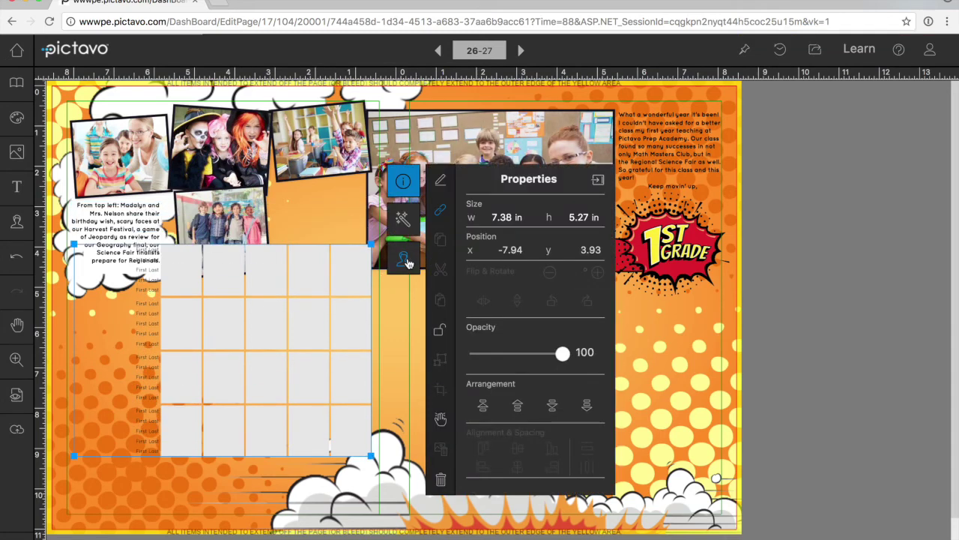
{"action": "left_click", "coordinate": [405, 259]}
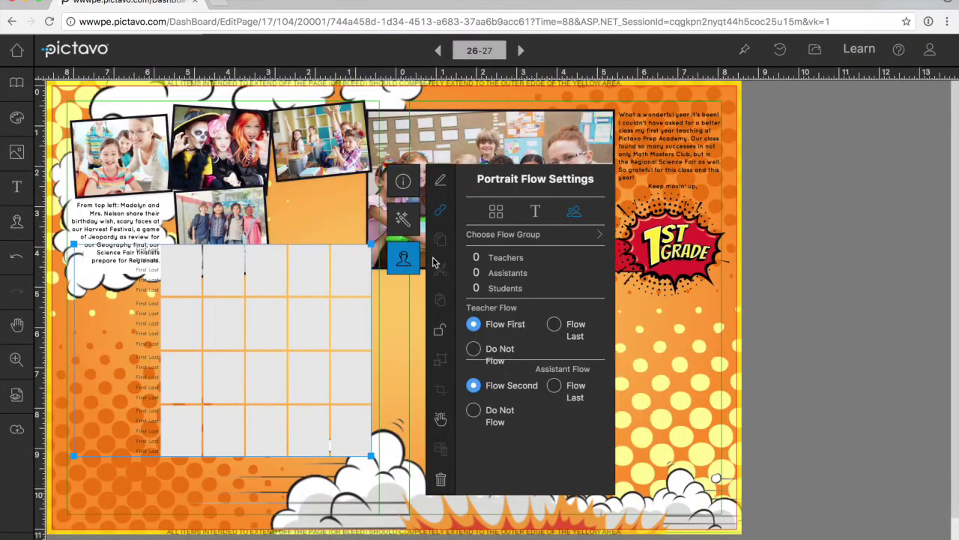
{"action": "left_click", "coordinate": [497, 212]}
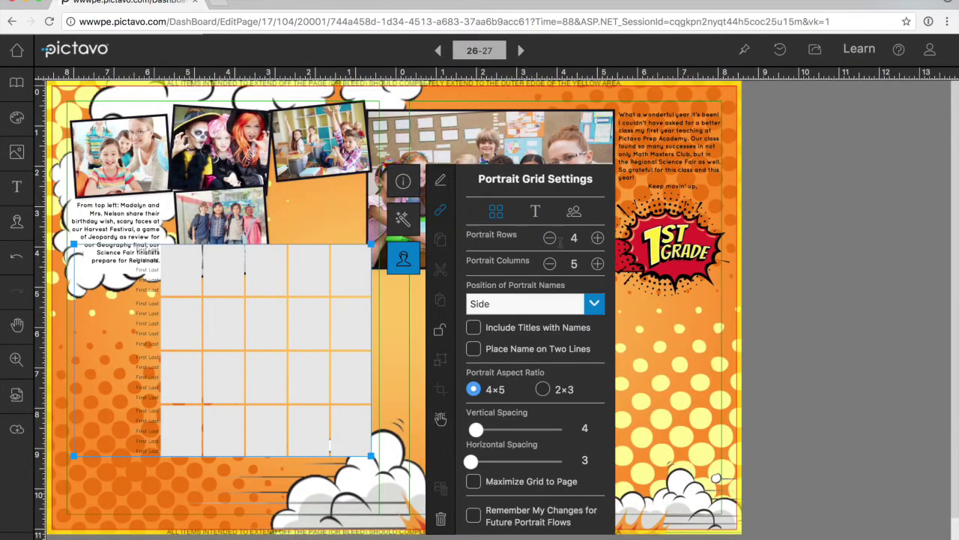
{"action": "left_click", "coordinate": [550, 238]}
{"action": "left_click", "coordinate": [549, 195]}
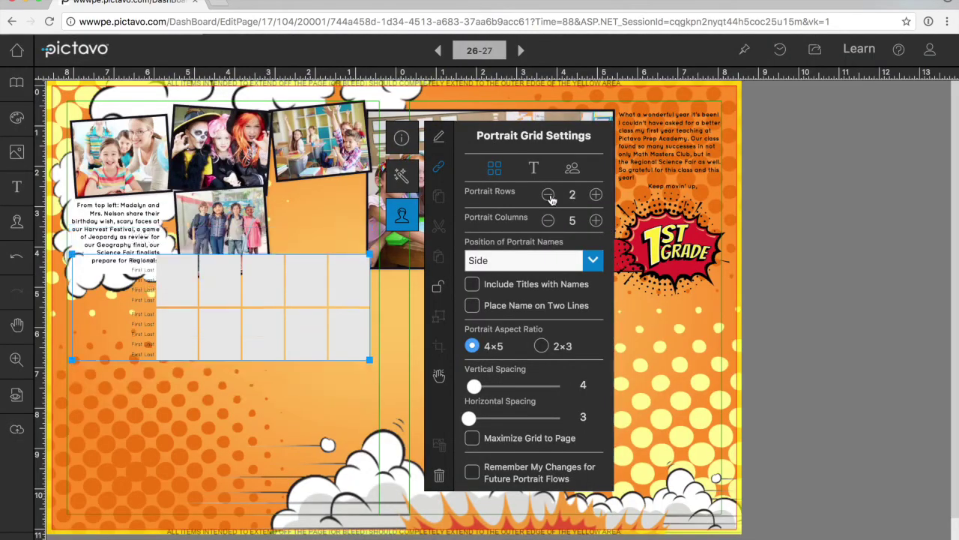
{"action": "left_click", "coordinate": [595, 221]}
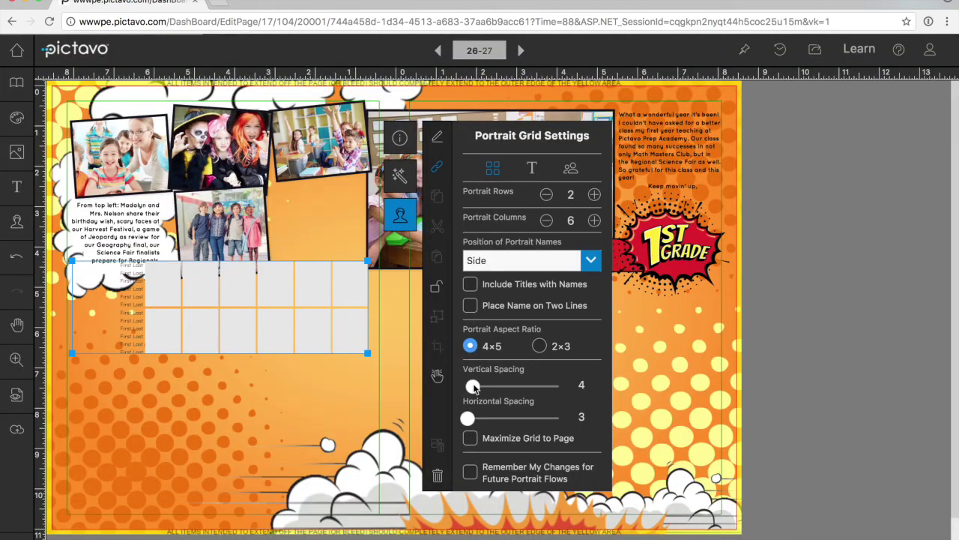
Set the grid's vertical spacing to 5 and place portrait names under each portrait.
{"action": "left_click_drag", "start_coordinate": [473, 386], "coordinate": [479, 386]}
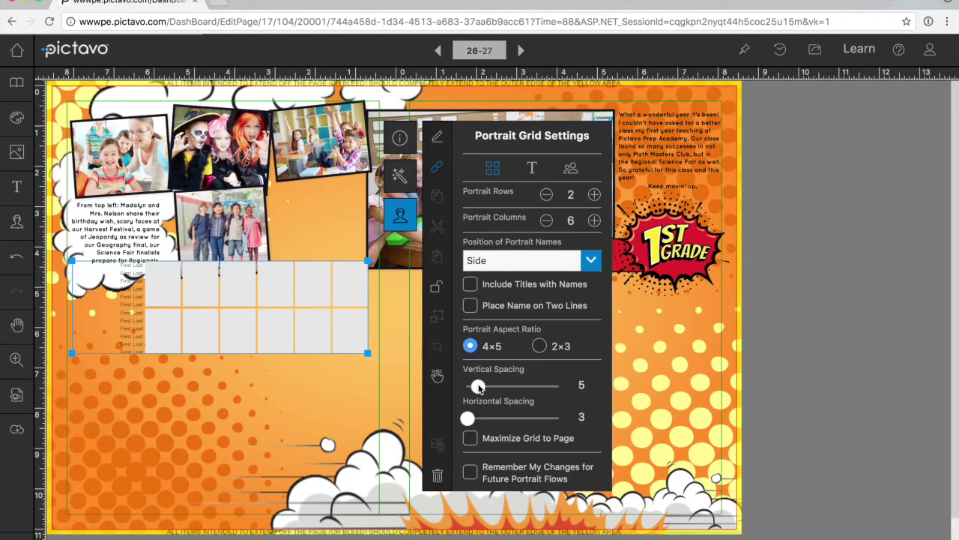
{"action": "left_click", "coordinate": [522, 259]}
{"action": "left_click", "coordinate": [525, 284]}
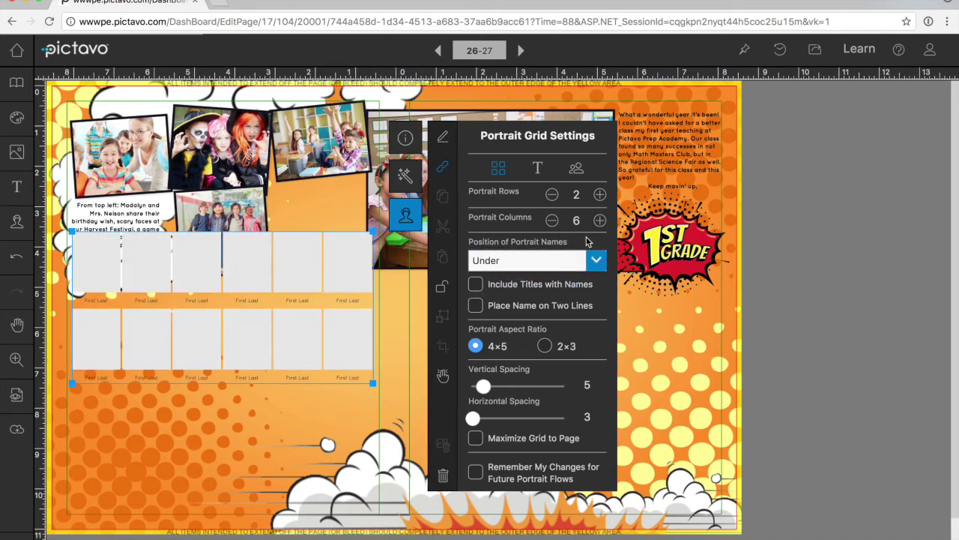
{"action": "left_click", "coordinate": [538, 167]}
{"action": "left_click", "coordinate": [533, 206]}
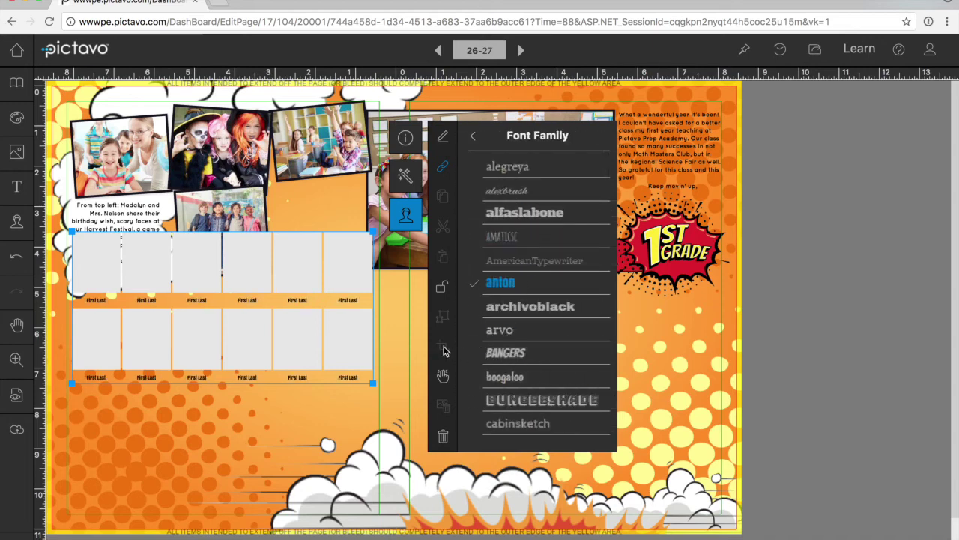
Apply the anton font to names, enable Remember My Changes, and move the grid further down.
{"action": "left_click", "coordinate": [473, 136]}
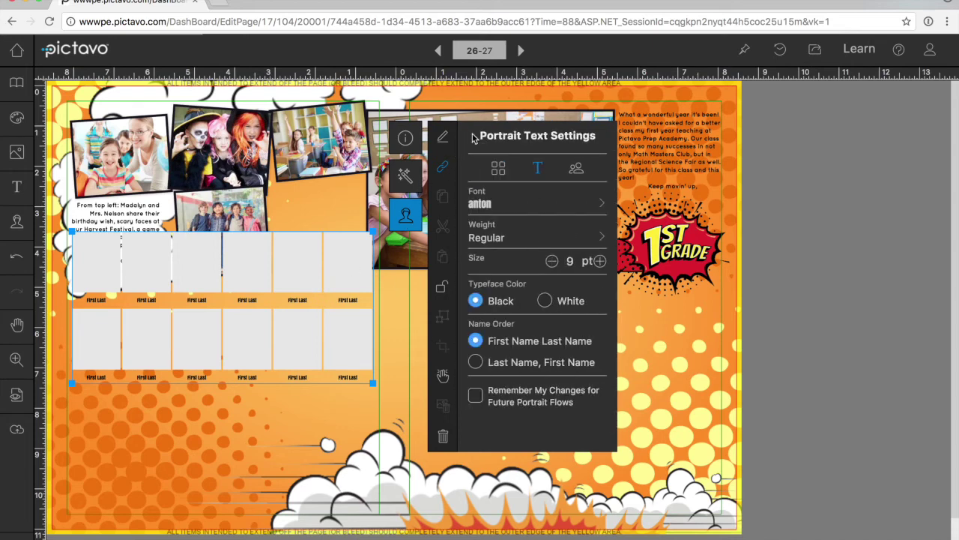
{"action": "left_click", "coordinate": [477, 396]}
{"action": "left_click_drag", "start_coordinate": [310, 278], "coordinate": [308, 352]}
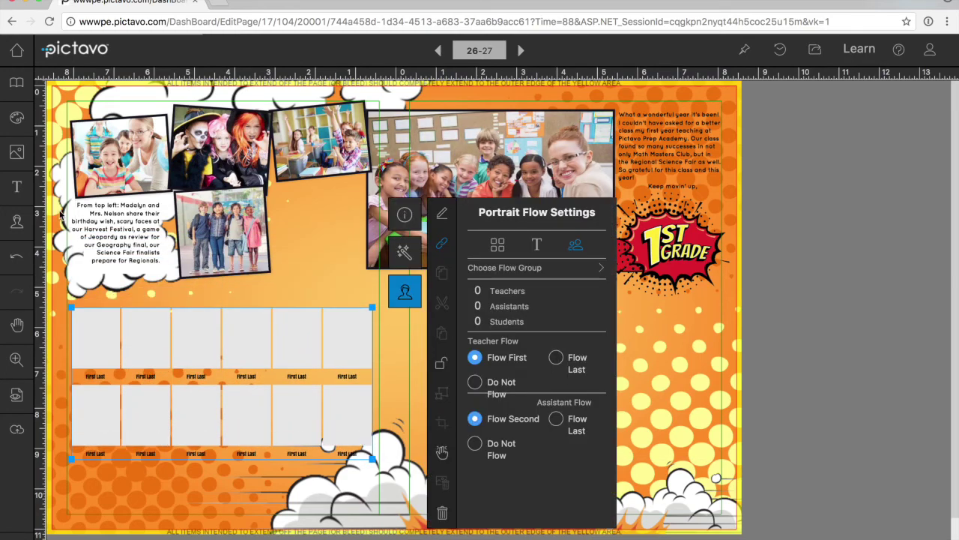
Add a second portrait grid and position it on the right page below the photo.
{"action": "left_click", "coordinate": [16, 221]}
{"action": "left_click_drag", "start_coordinate": [119, 267], "coordinate": [495, 335]}
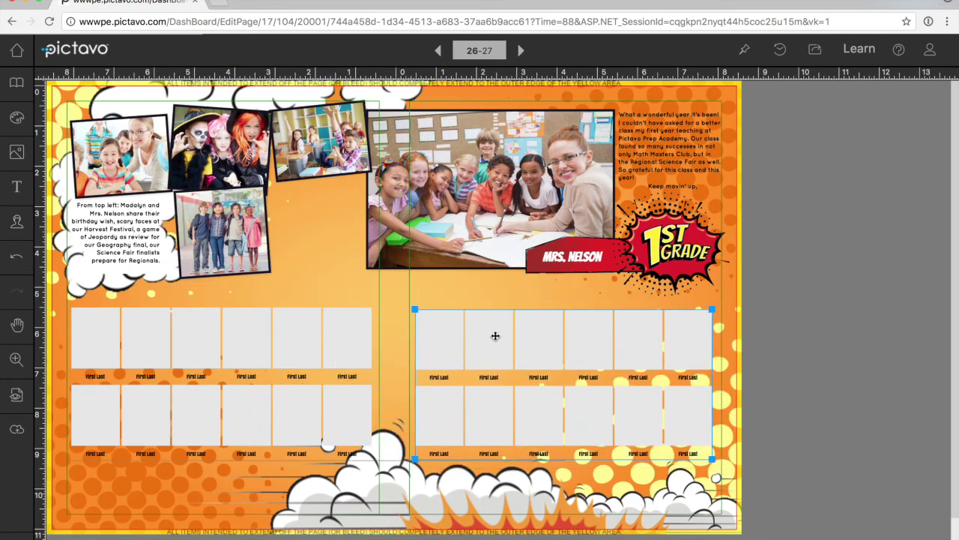
{"action": "left_click_drag", "start_coordinate": [496, 335], "coordinate": [495, 336]}
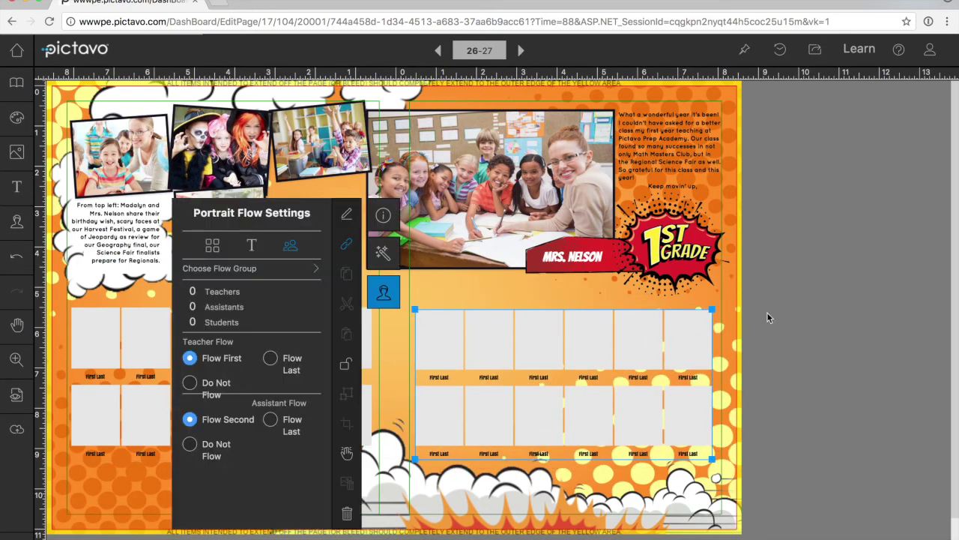
{"action": "left_click", "coordinate": [884, 353]}
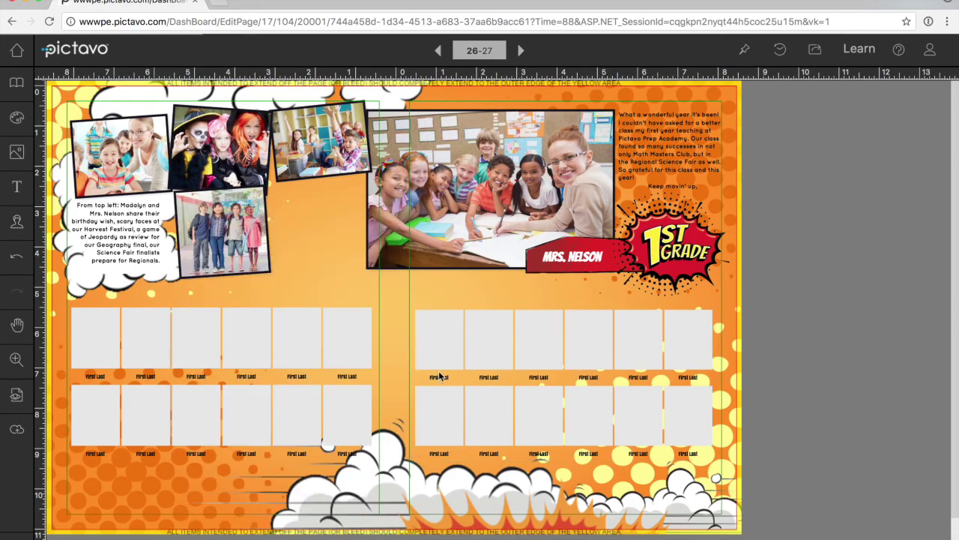
Place a Comic Book accent cloud from the Accents library beside the photos.
{"action": "left_click", "coordinate": [16, 117]}
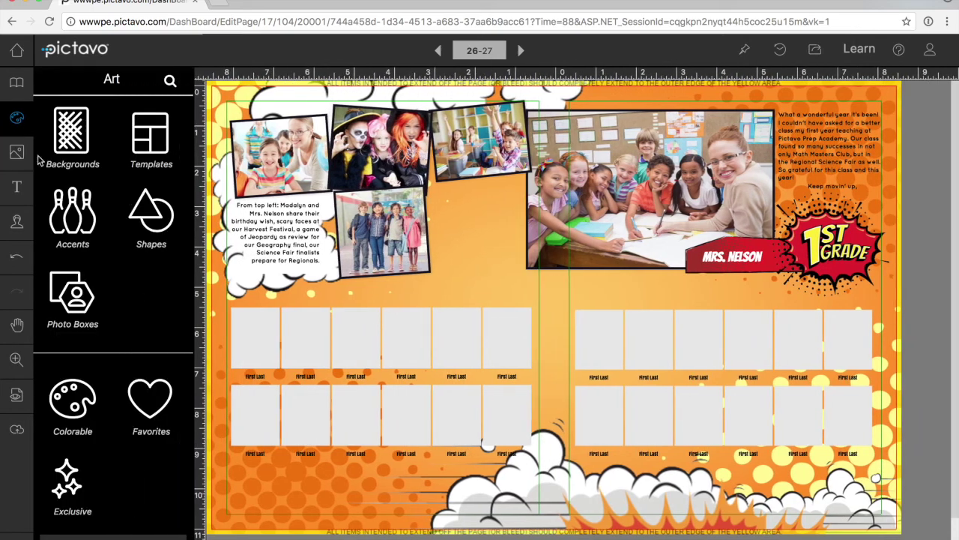
{"action": "left_click", "coordinate": [72, 213]}
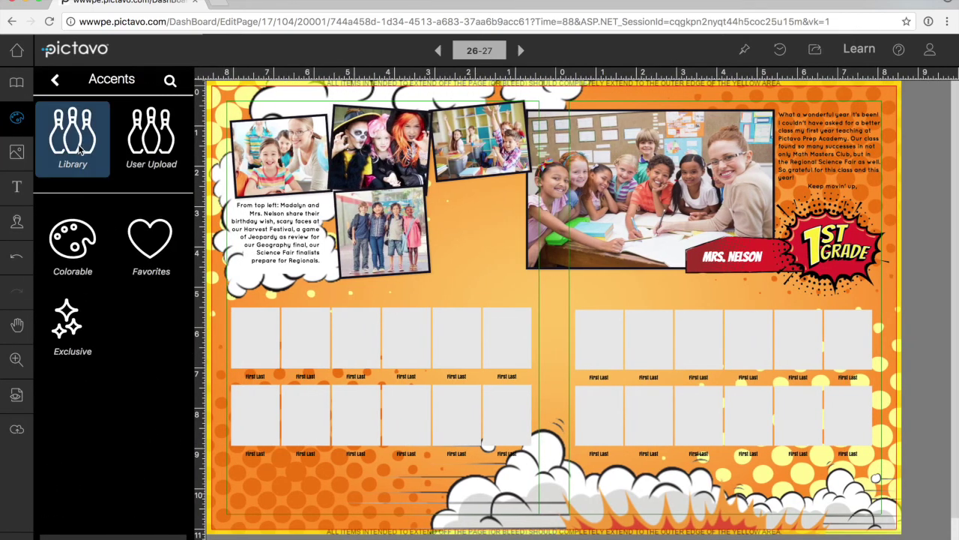
{"action": "left_click", "coordinate": [75, 138]}
{"action": "left_click", "coordinate": [82, 277]}
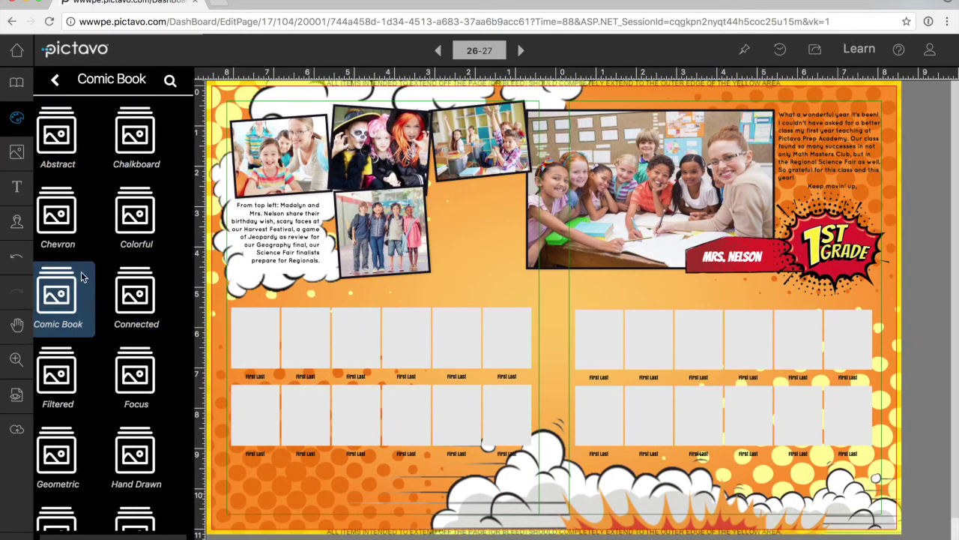
{"action": "scroll", "coordinate": [82, 277], "scroll_direction": "down", "scroll_amount": 10}
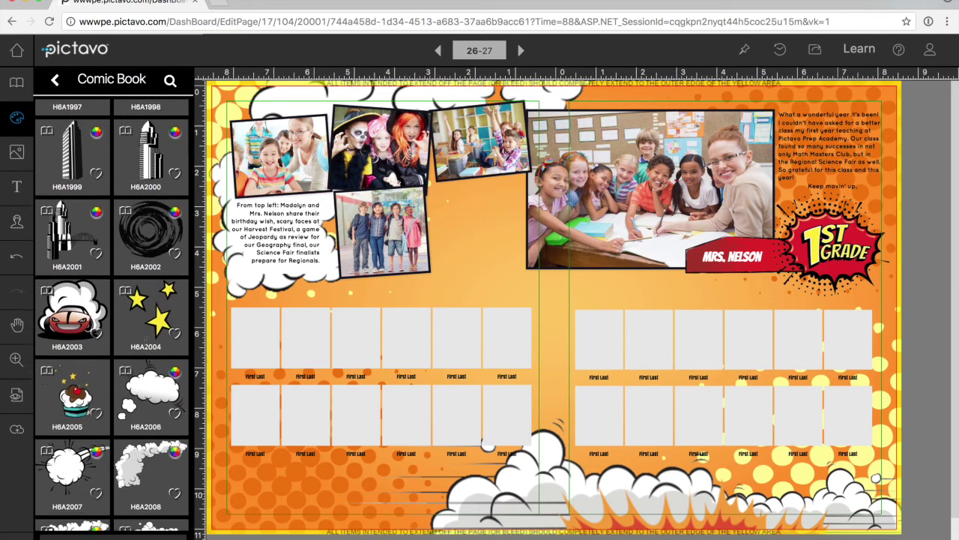
{"action": "left_click_drag", "start_coordinate": [150, 342], "coordinate": [469, 240]}
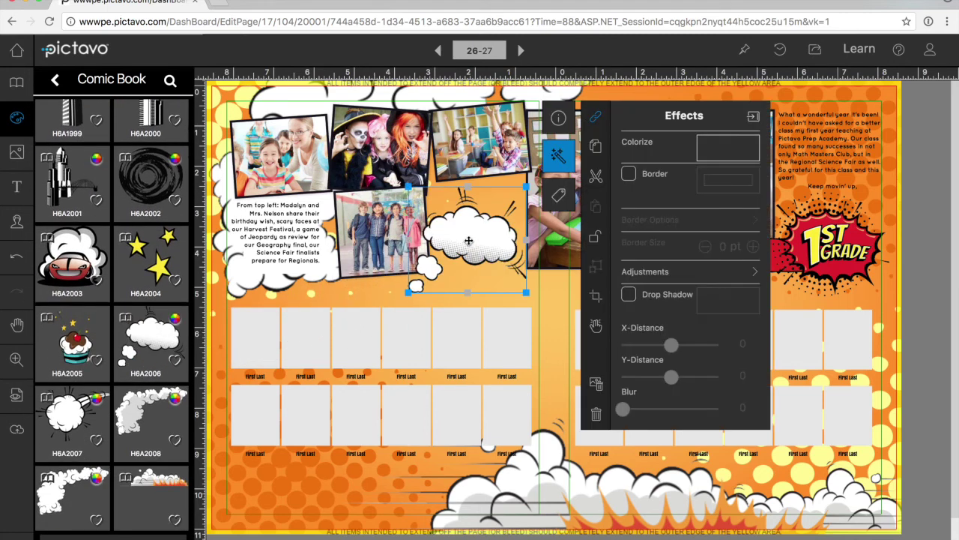
Colorize the cloud's fill purple and save purple as a reusable colour.
{"action": "left_click", "coordinate": [713, 154]}
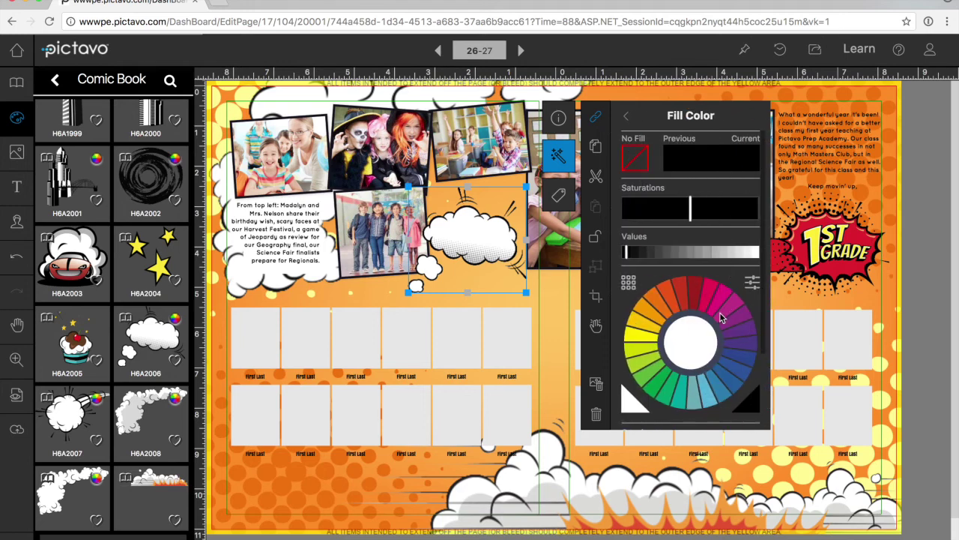
{"action": "scroll", "coordinate": [723, 318], "scroll_direction": "down", "scroll_amount": 1}
{"action": "scroll", "coordinate": [721, 319], "scroll_direction": "down", "scroll_amount": 1}
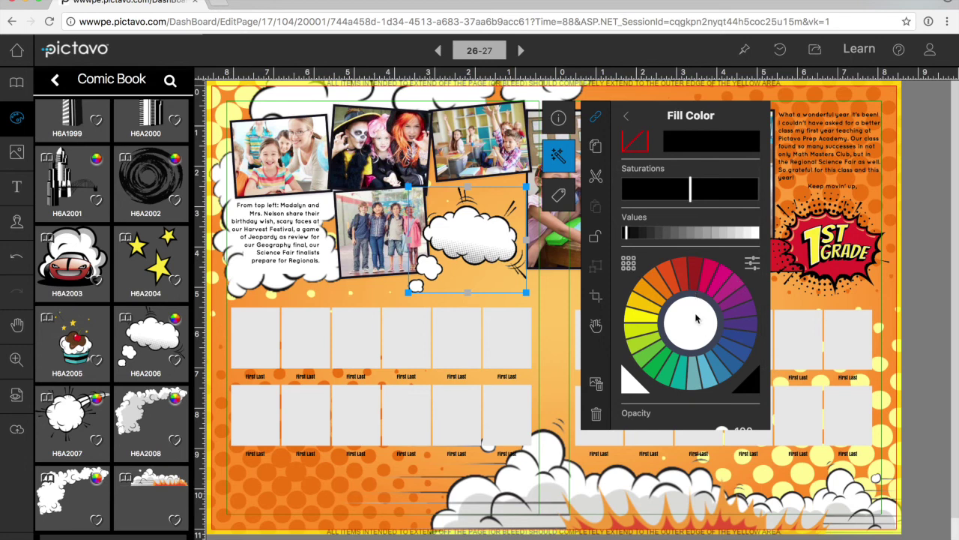
{"action": "scroll", "coordinate": [731, 338], "scroll_direction": "down", "scroll_amount": 1}
{"action": "scroll", "coordinate": [730, 337], "scroll_direction": "down", "scroll_amount": 1}
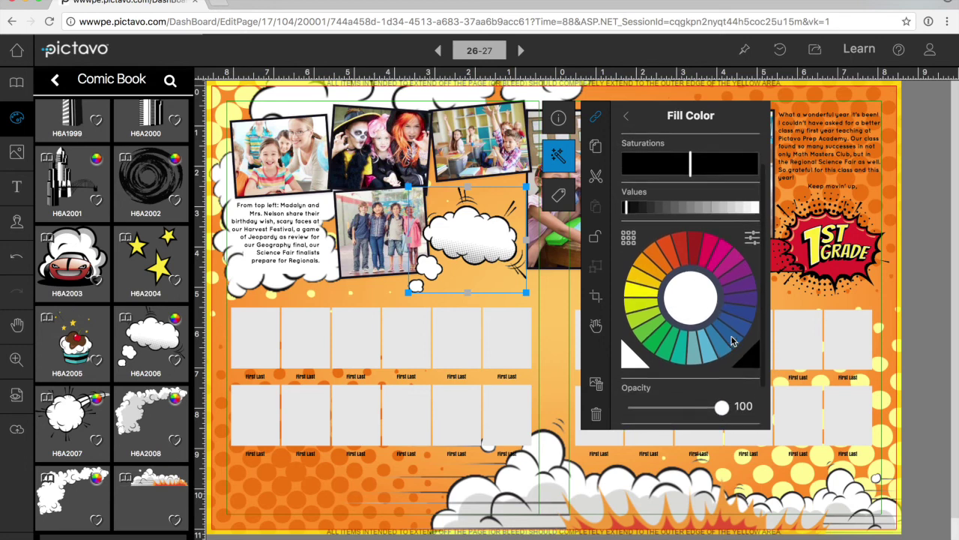
{"action": "scroll", "coordinate": [735, 337], "scroll_direction": "up", "scroll_amount": 3}
{"action": "left_click", "coordinate": [742, 319]}
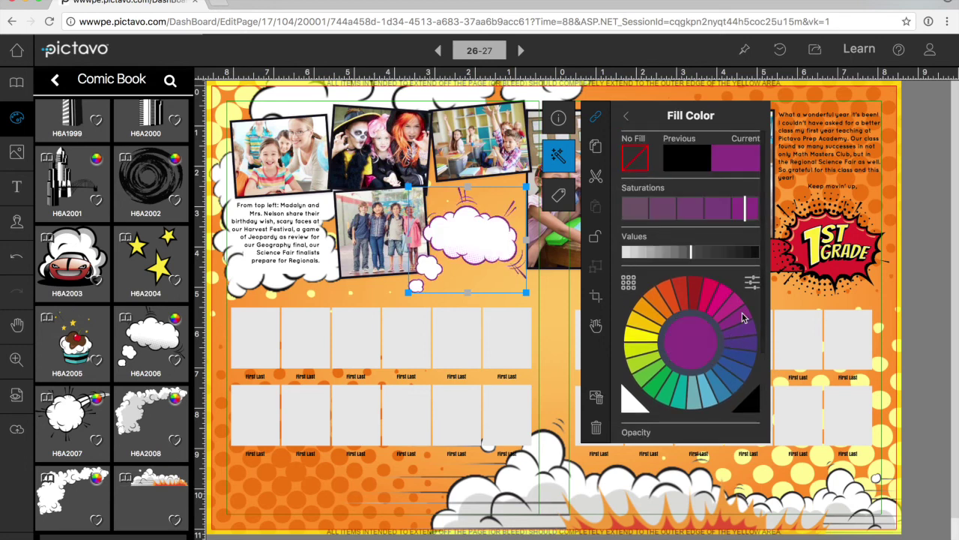
{"action": "scroll", "coordinate": [735, 337], "scroll_direction": "down", "scroll_amount": 5}
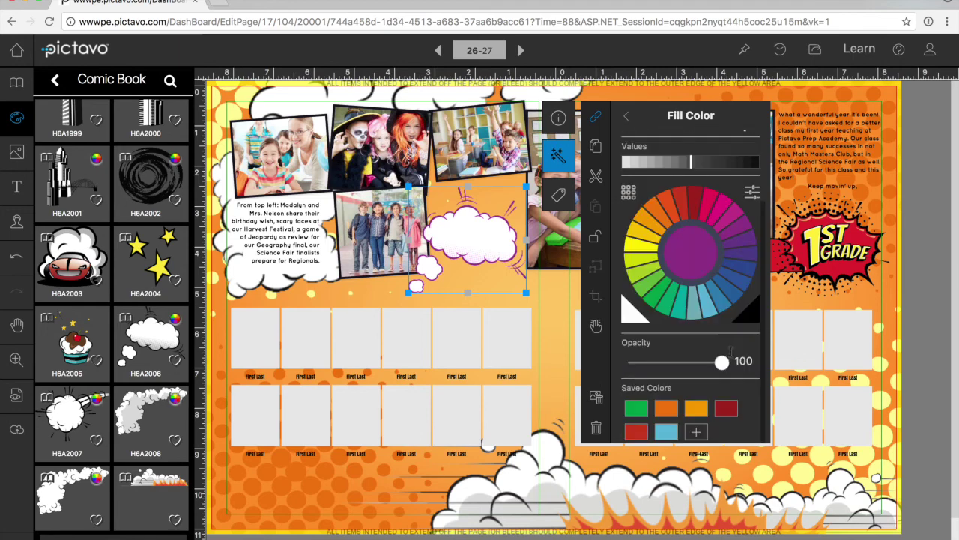
{"action": "left_click", "coordinate": [696, 432]}
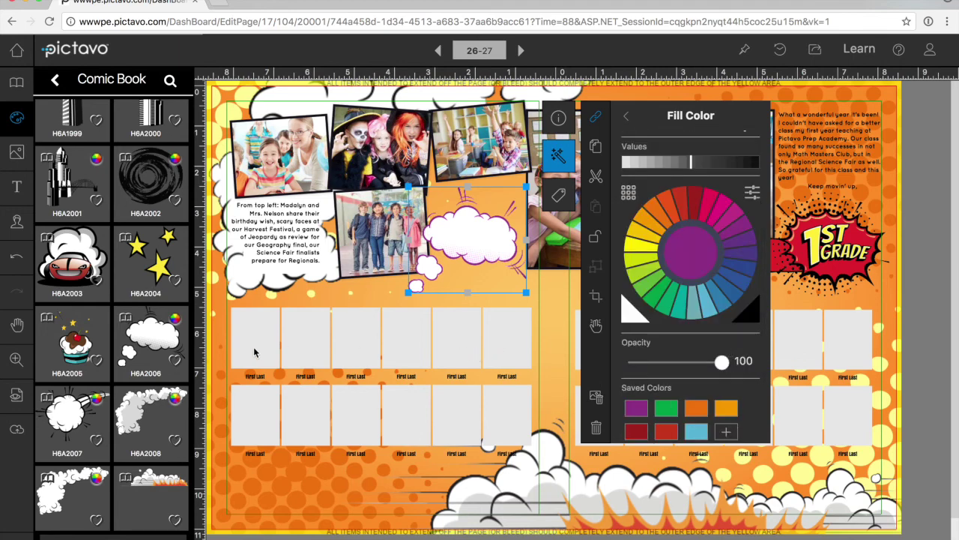
Add a comic burst at the lower left and recolour it with the saved purple.
{"action": "left_click_drag", "start_coordinate": [73, 414], "coordinate": [284, 477]}
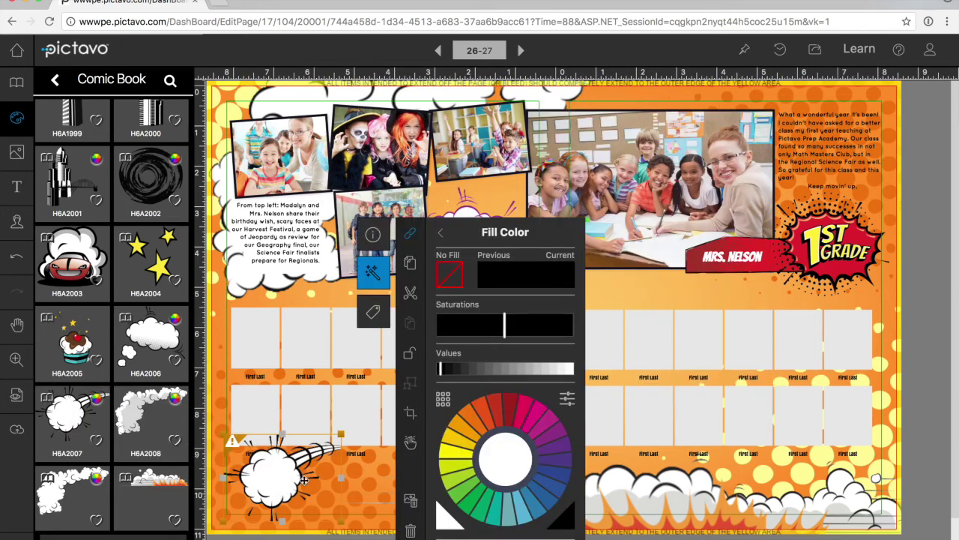
{"action": "scroll", "coordinate": [494, 473], "scroll_direction": "down", "scroll_amount": 3}
{"action": "left_click", "coordinate": [451, 513]}
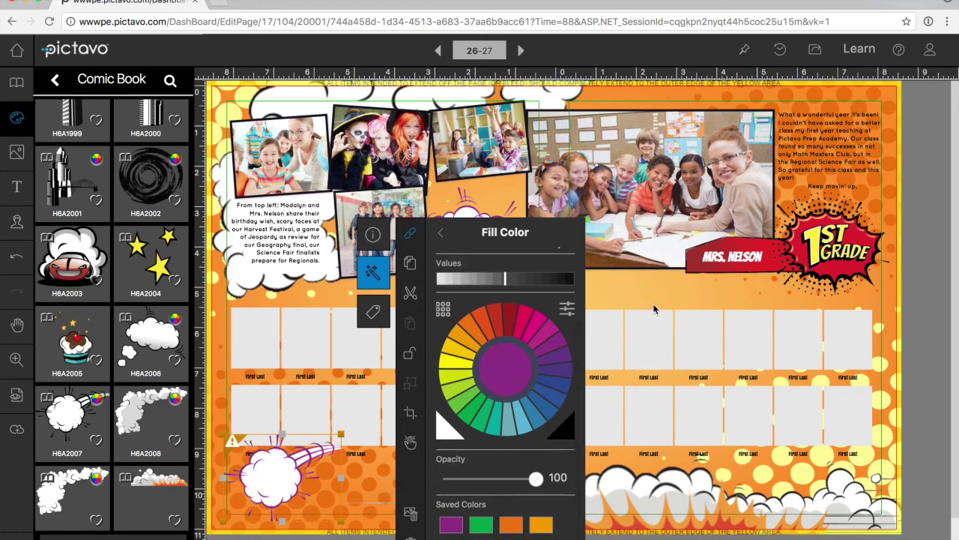
Deselect the burst, check the saved Versions history, and close it.
{"action": "left_click", "coordinate": [913, 356]}
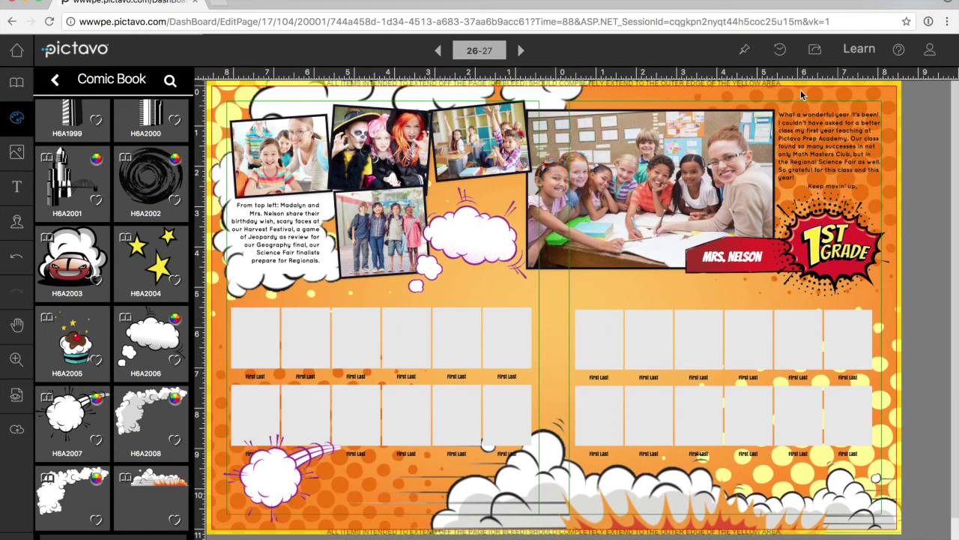
{"action": "left_click", "coordinate": [779, 54]}
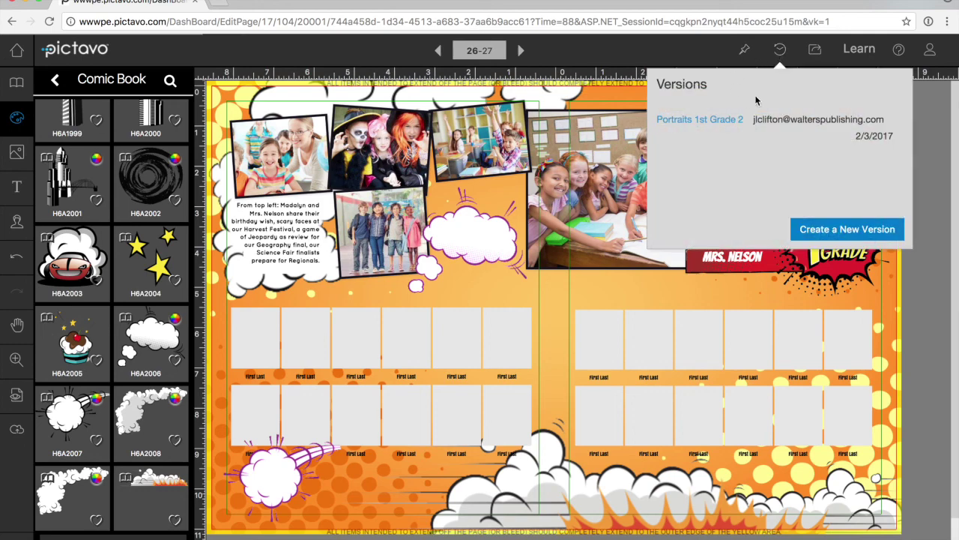
{"action": "left_click", "coordinate": [926, 133]}
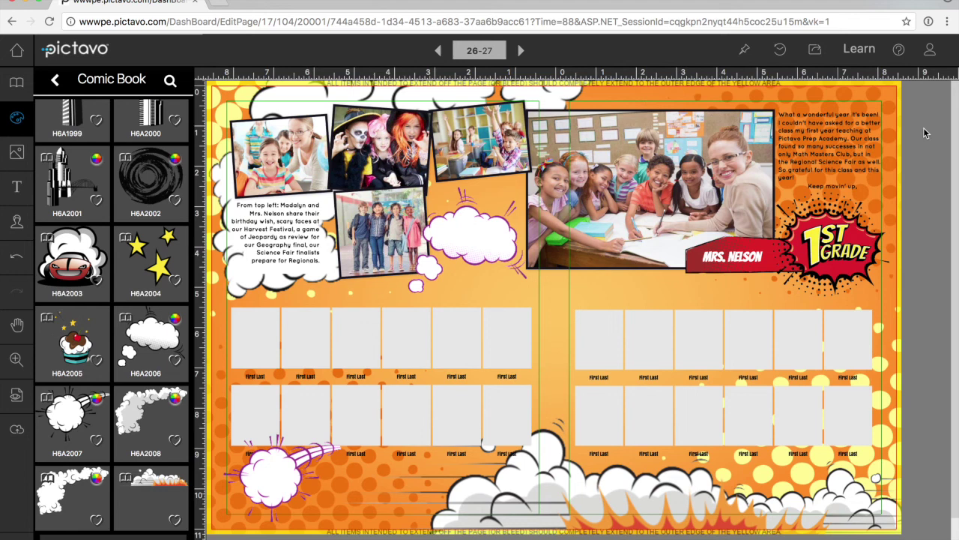